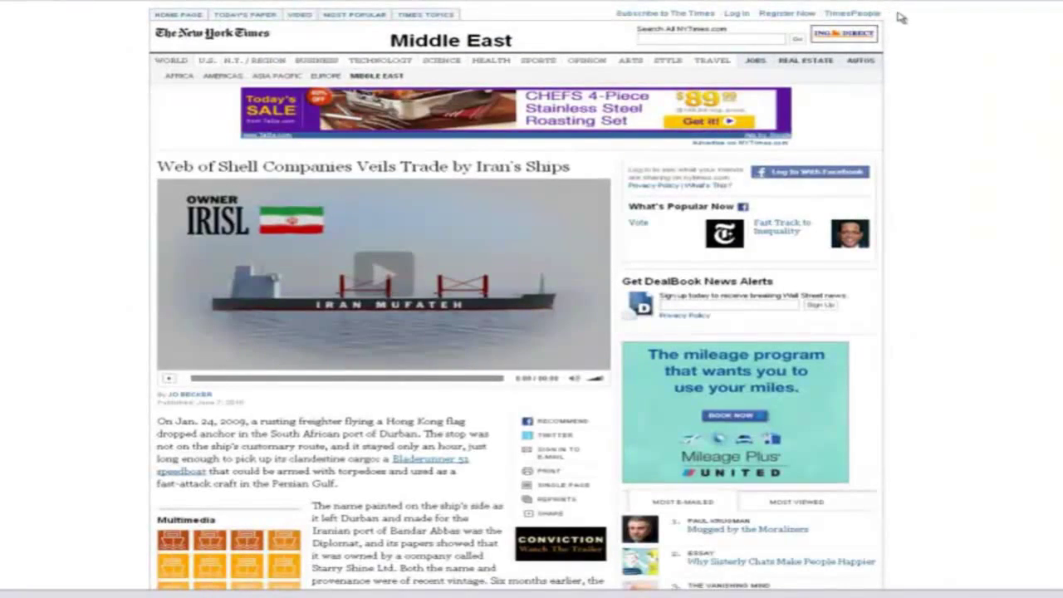
Step: Scroll down through the New York Times article
{"action": "scroll", "coordinate": [984, 37], "scroll_direction": "down", "scroll_amount": 2}
{"action": "scroll", "coordinate": [988, 42], "scroll_direction": "down", "scroll_amount": 6}
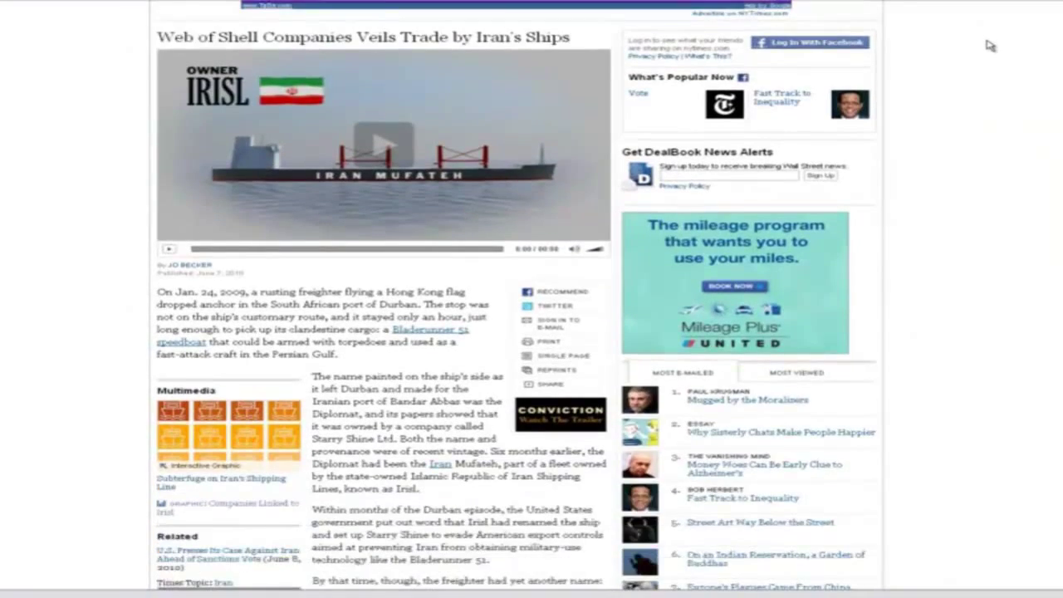
{"action": "scroll", "coordinate": [984, 55], "scroll_direction": "down", "scroll_amount": 7}
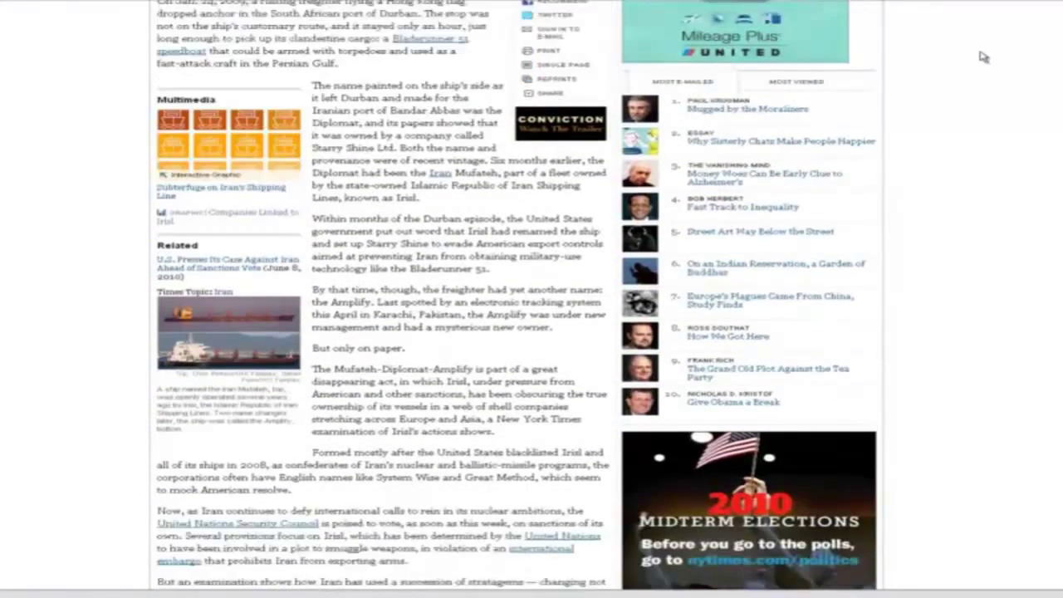
{"action": "scroll", "coordinate": [983, 58], "scroll_direction": "down", "scroll_amount": 5}
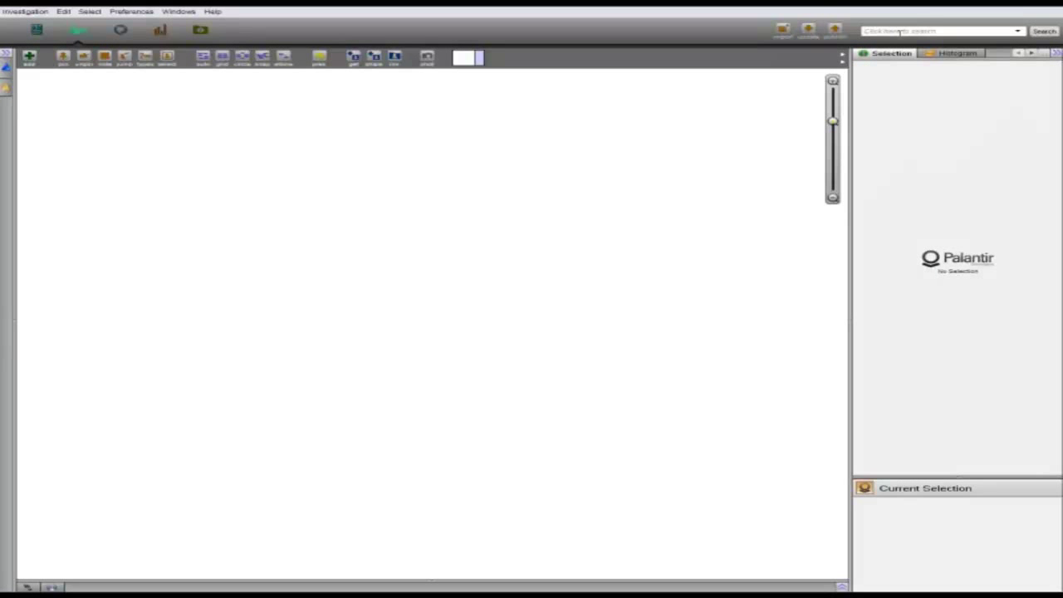
Step: Search for IRISL and place the IRISL entity on the graph
{"action": "left_click", "coordinate": [901, 31]}
{"action": "type", "text": "IRISL"}
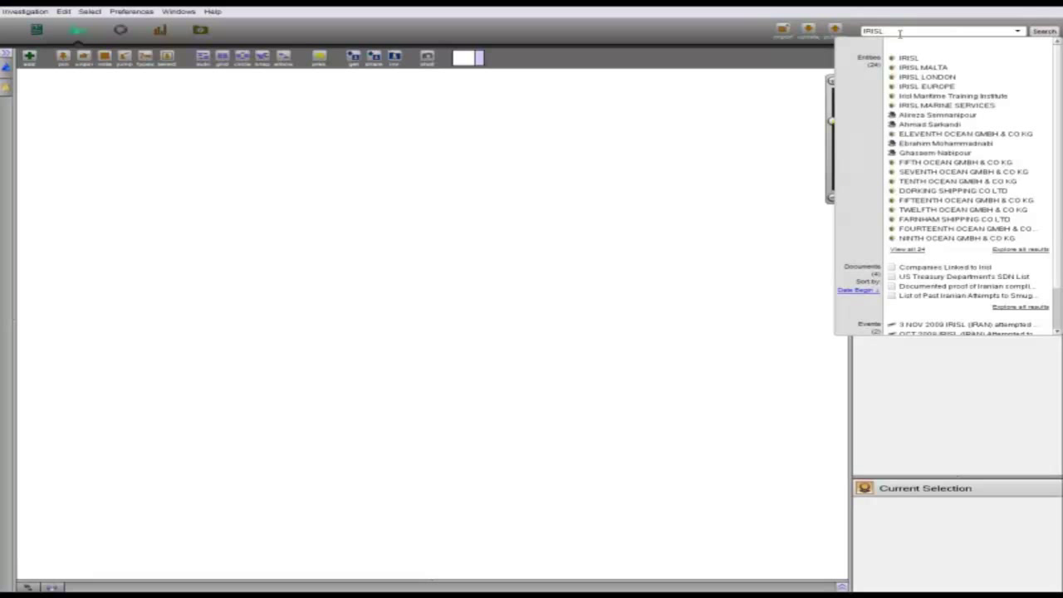
{"action": "left_click_drag", "start_coordinate": [909, 58], "coordinate": [479, 268]}
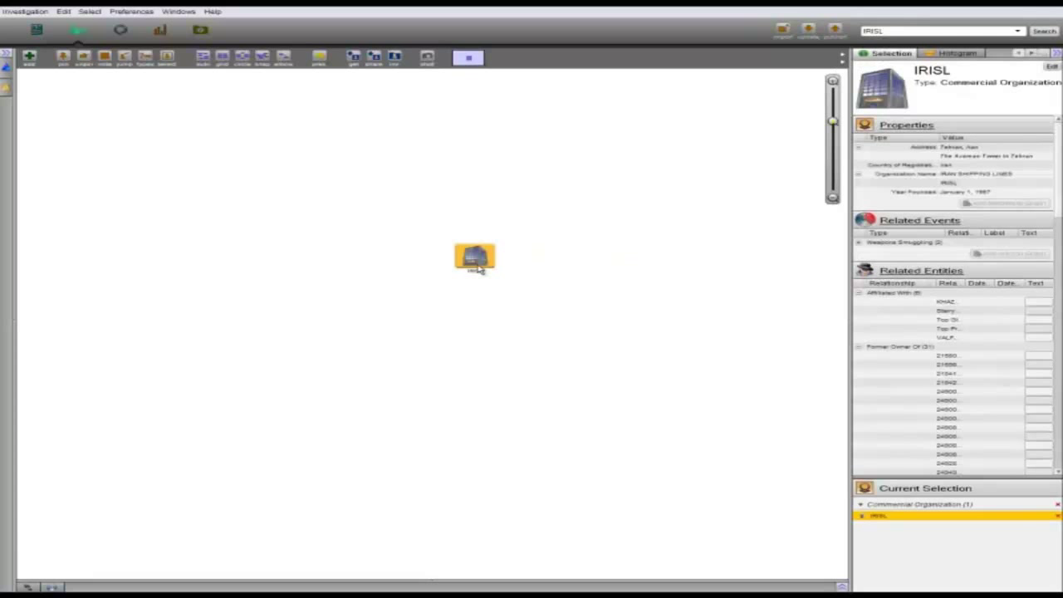
Step: Expand IRISL with a Search Around using the saved IRISL Search 1 and add the results
{"action": "left_click", "coordinate": [484, 255]}
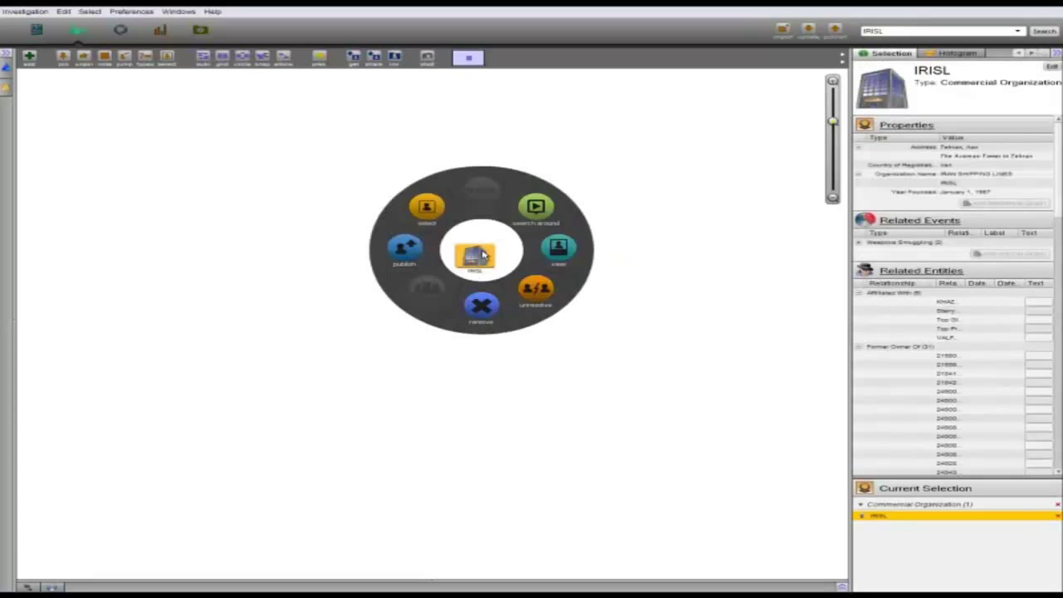
{"action": "mouse_move", "coordinate": [536, 207]}
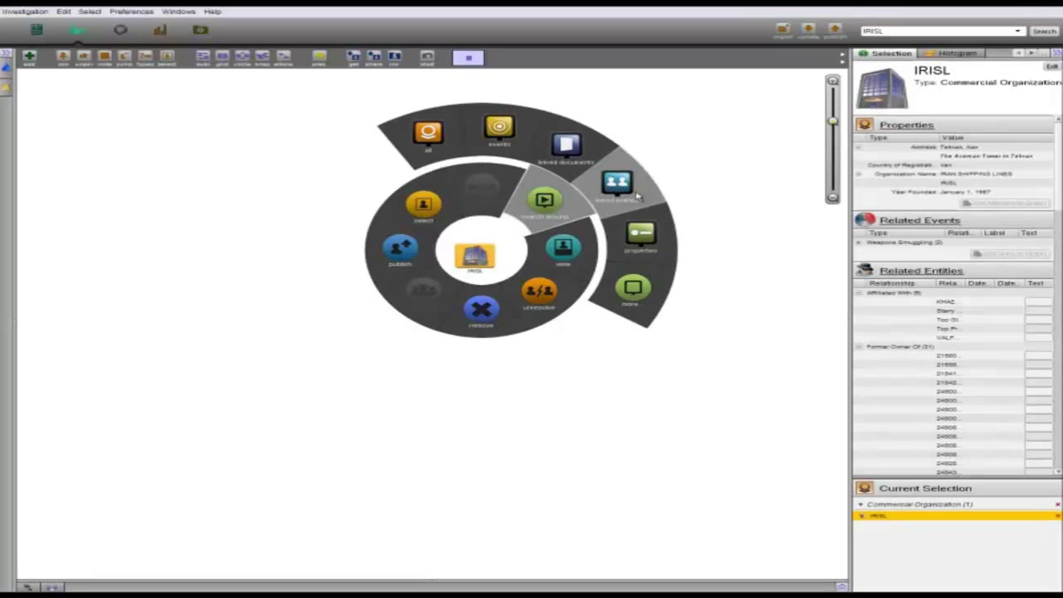
{"action": "left_click", "coordinate": [653, 295]}
{"action": "double_click", "coordinate": [492, 264]}
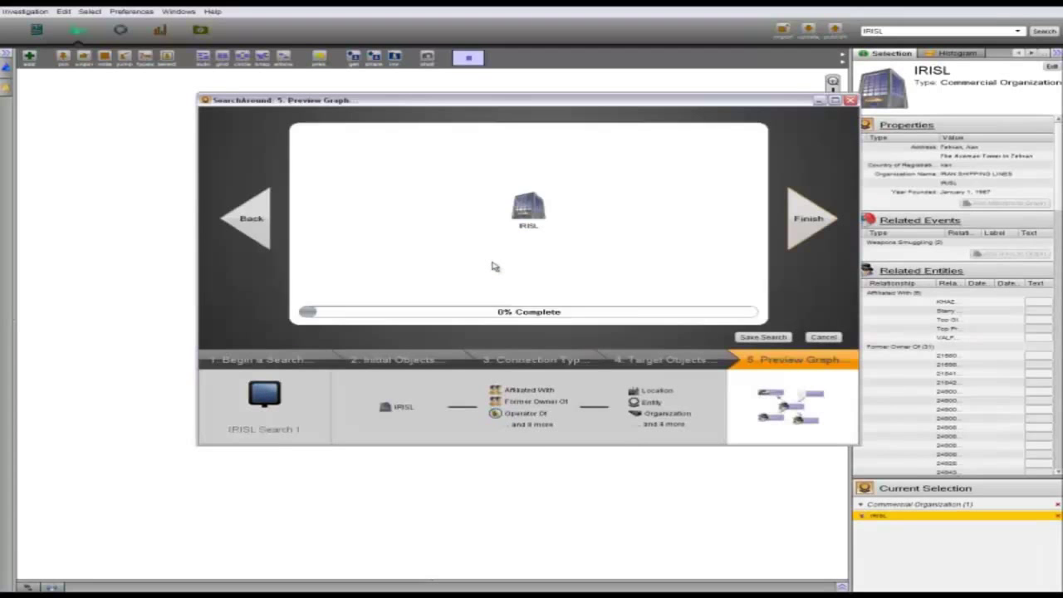
{"action": "left_click", "coordinate": [825, 223]}
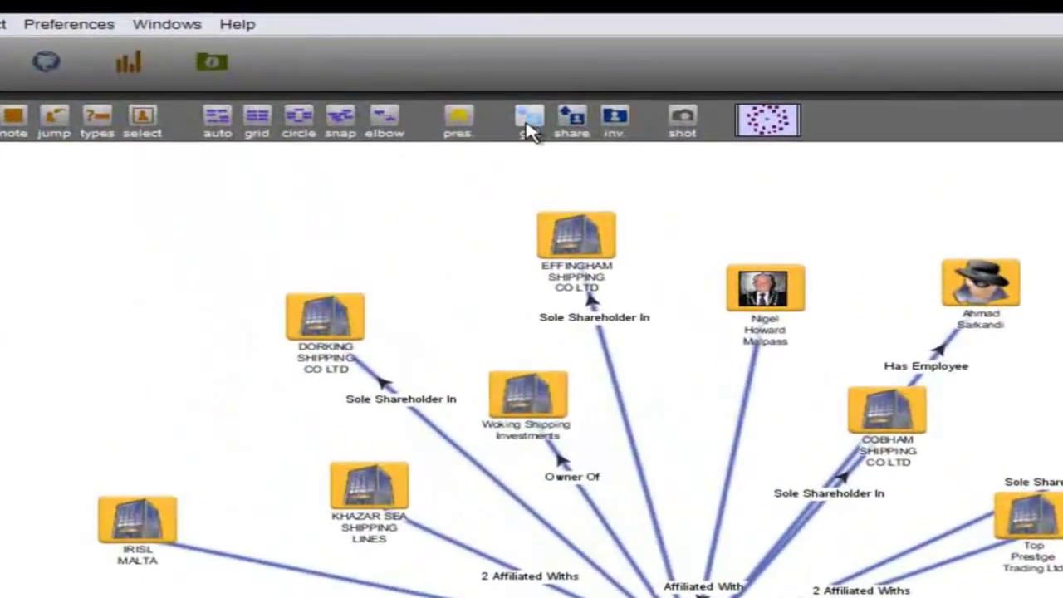
Step: Merge the saved 72-node IRISL Hierarchy graph into the investigation, then clear the selection
{"action": "left_click", "coordinate": [354, 57]}
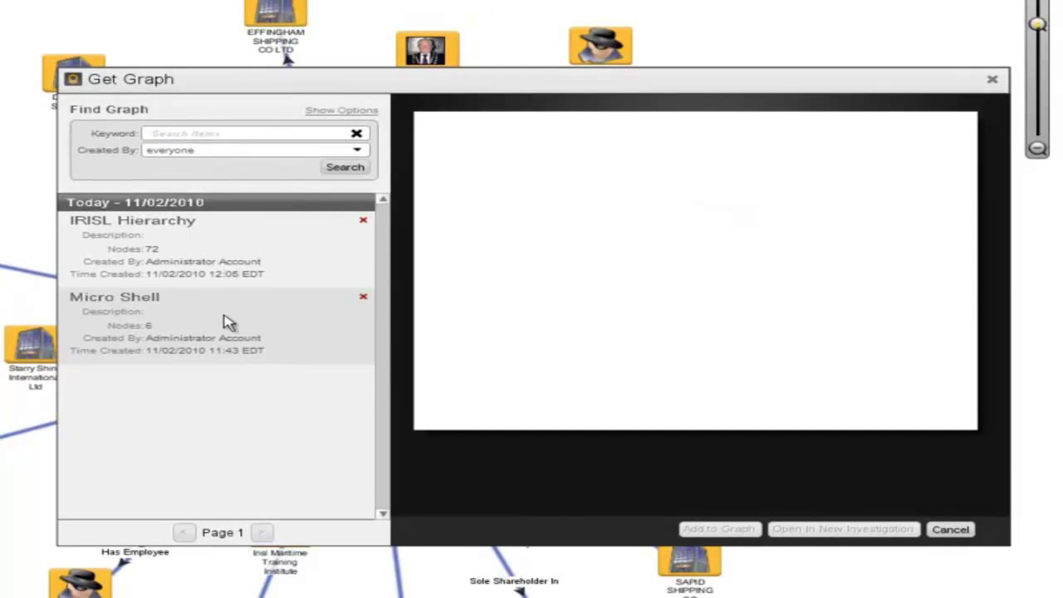
{"action": "left_click", "coordinate": [228, 258]}
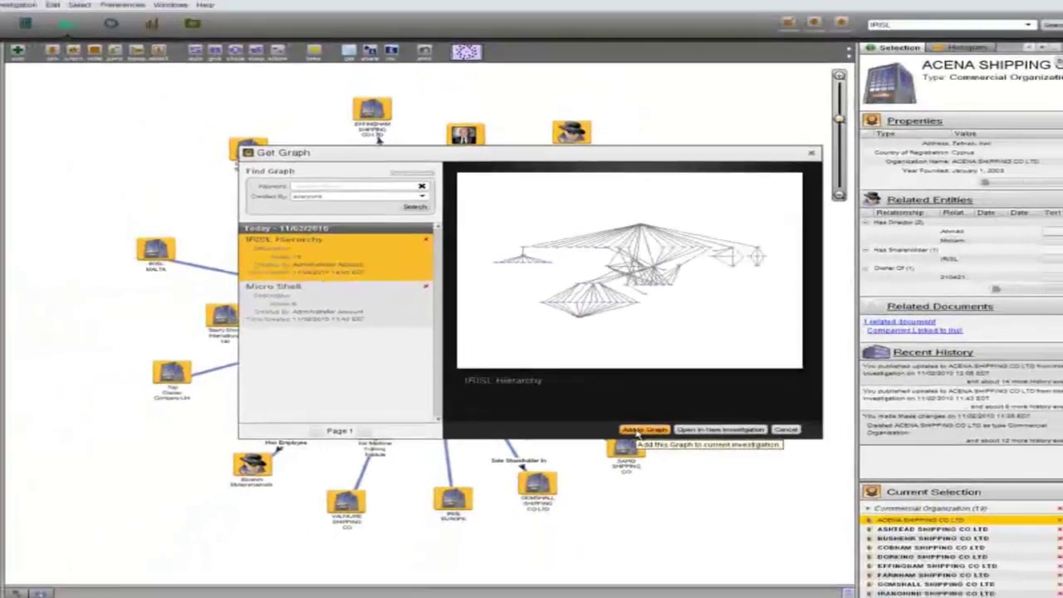
{"action": "left_click", "coordinate": [706, 533]}
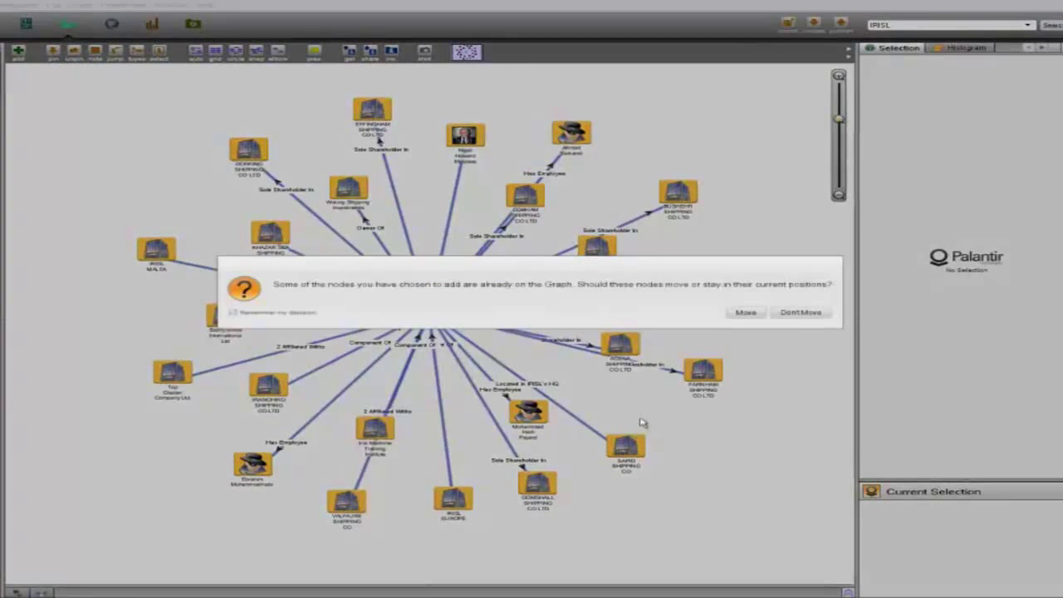
{"action": "left_click", "coordinate": [745, 312]}
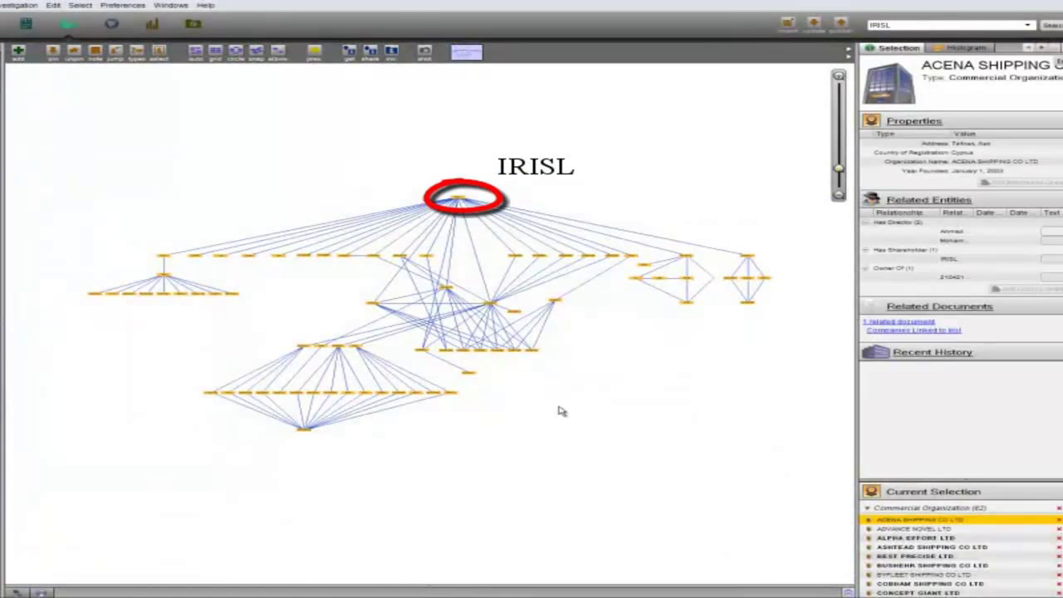
{"action": "left_click", "coordinate": [561, 419]}
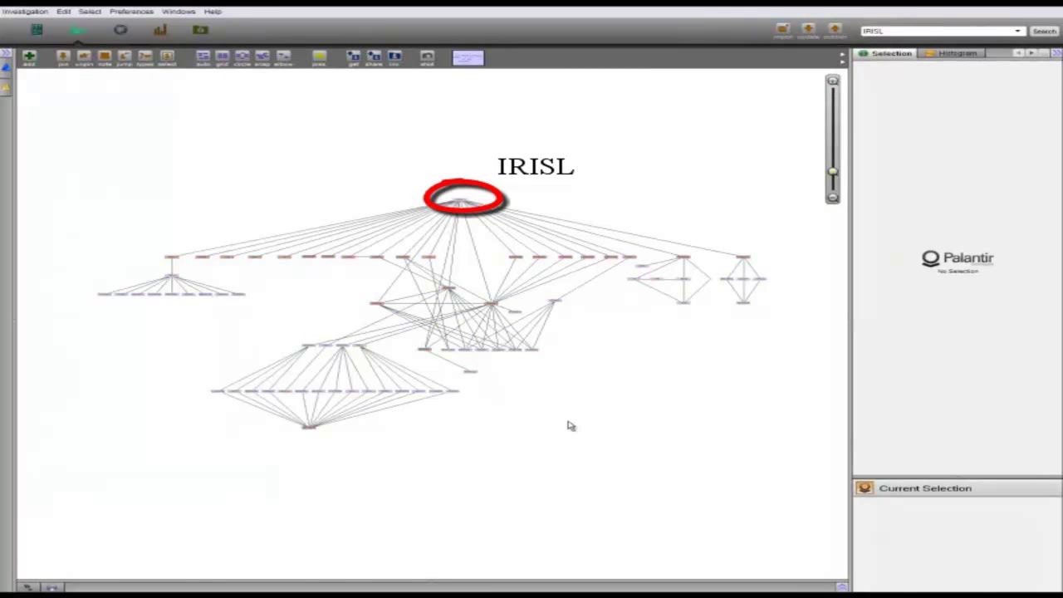
Step: Zoom in and inspect the British shipping consultant's details and links
{"action": "scroll", "coordinate": [504, 313], "scroll_direction": "up", "scroll_amount": 3}
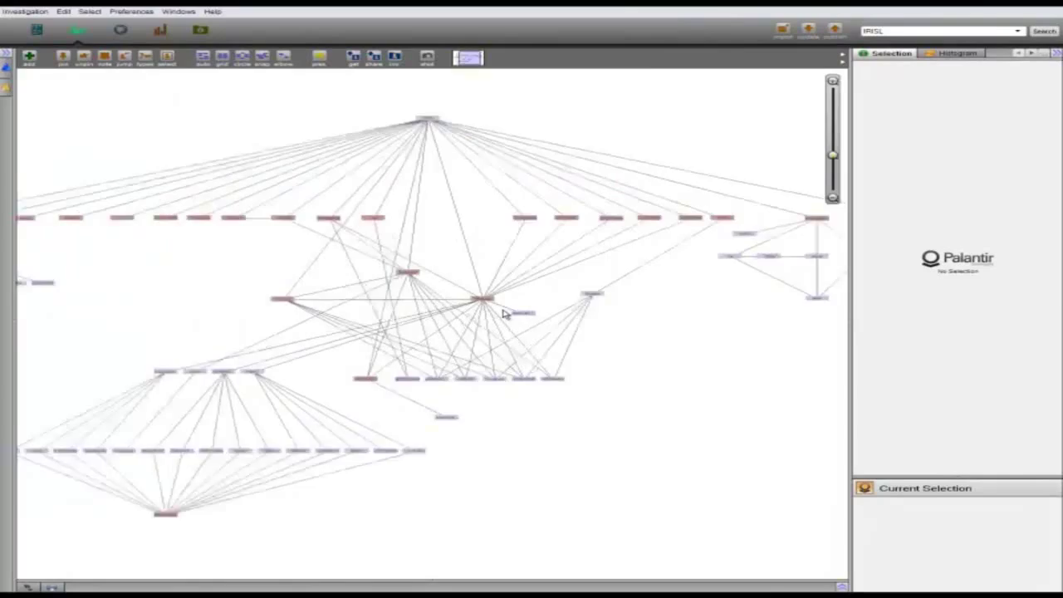
{"action": "scroll", "coordinate": [504, 313], "scroll_direction": "up", "scroll_amount": 5}
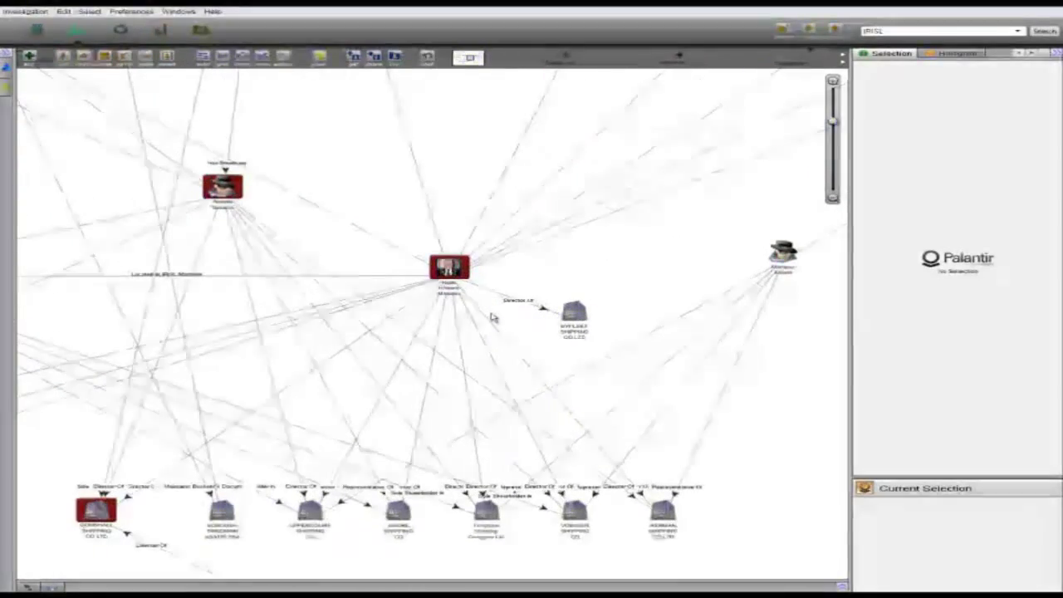
{"action": "left_click", "coordinate": [448, 266]}
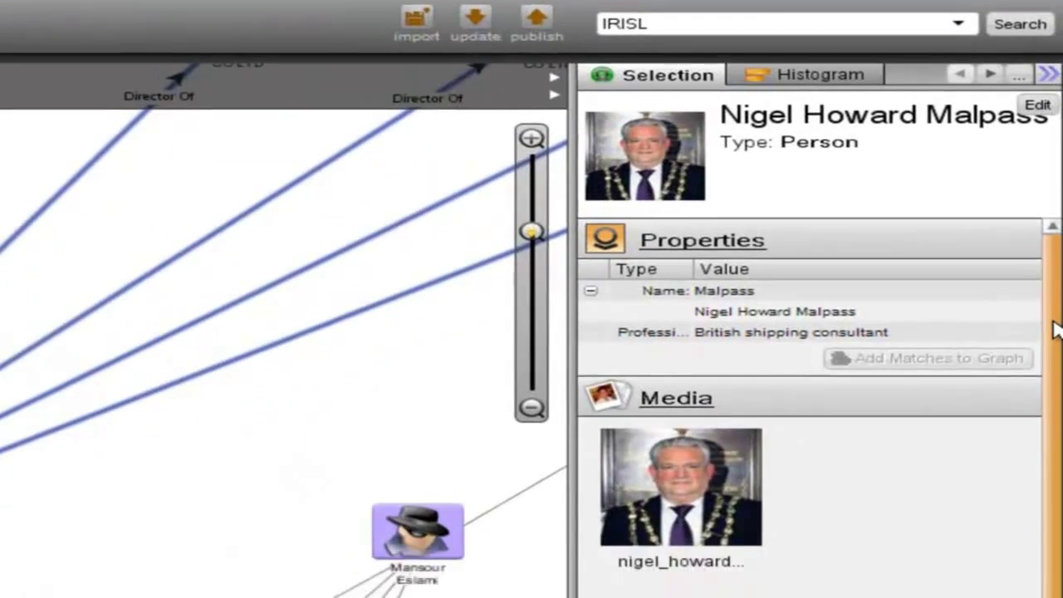
Step: Inspect the Kerman, VOBSTER, Tongham and Shere shipping company nodes in the Selection panel
{"action": "scroll", "coordinate": [1053, 382], "scroll_direction": "down", "scroll_amount": 5}
{"action": "scroll", "coordinate": [1041, 7], "scroll_direction": "down", "scroll_amount": 3}
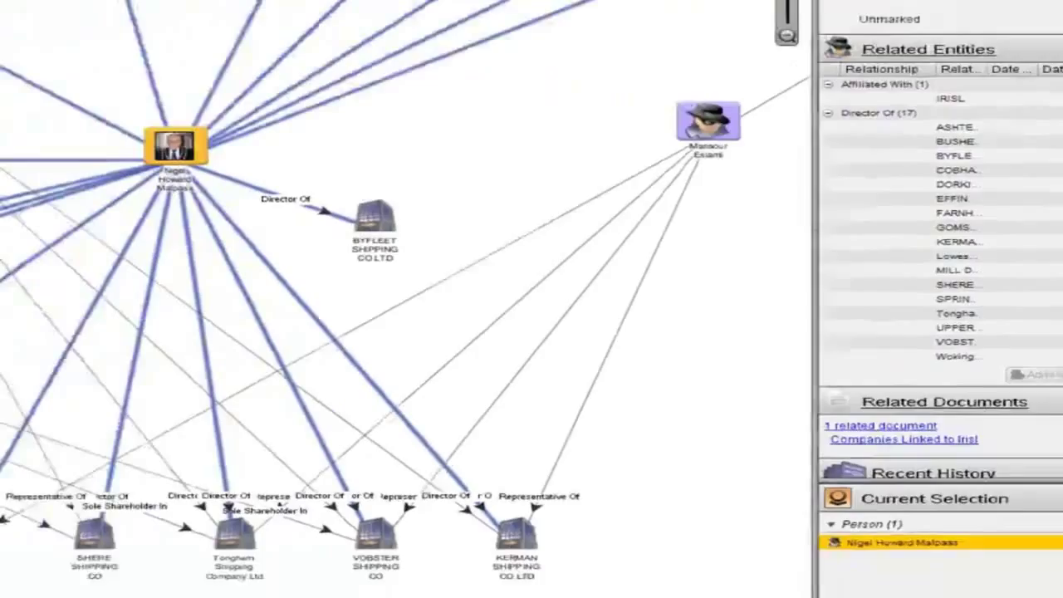
{"action": "scroll", "coordinate": [1041, 7], "scroll_direction": "up", "scroll_amount": 3}
{"action": "scroll", "coordinate": [1008, 232], "scroll_direction": "up", "scroll_amount": 3}
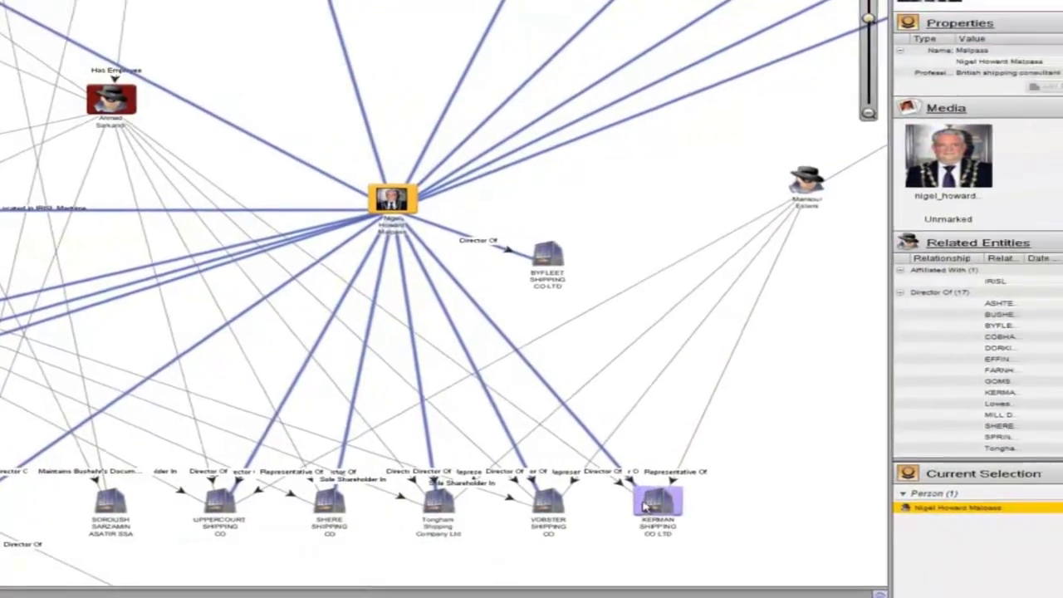
{"action": "left_click", "coordinate": [645, 507]}
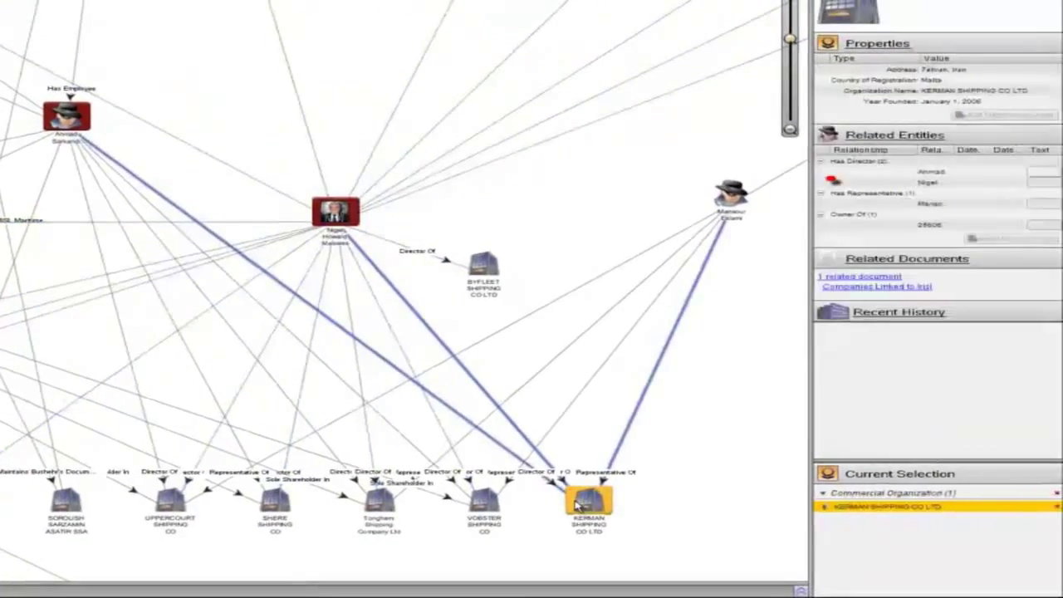
{"action": "left_click", "coordinate": [537, 508]}
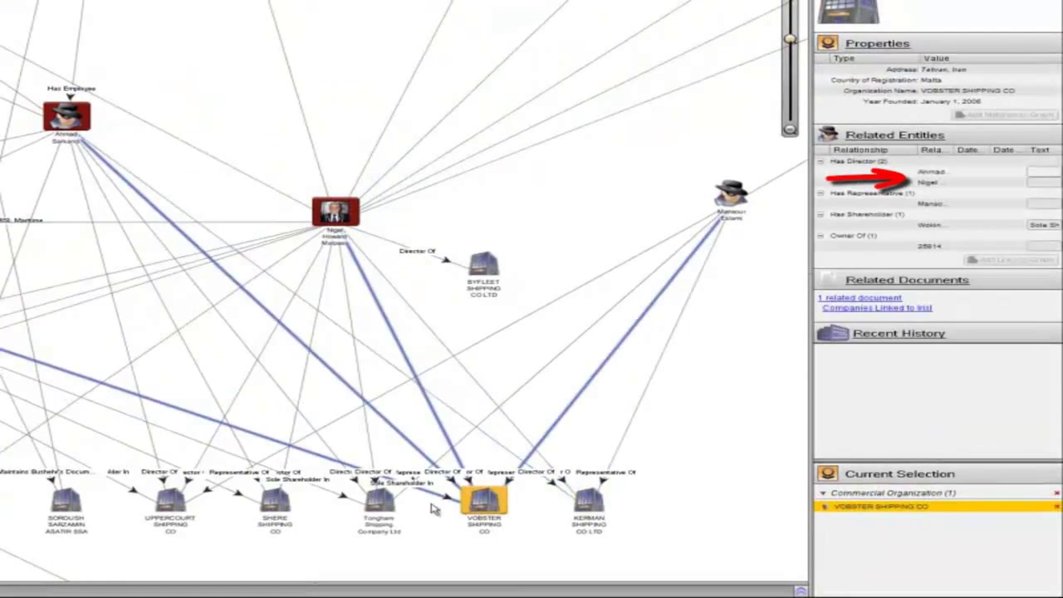
{"action": "left_click", "coordinate": [376, 503]}
{"action": "left_click", "coordinate": [275, 502]}
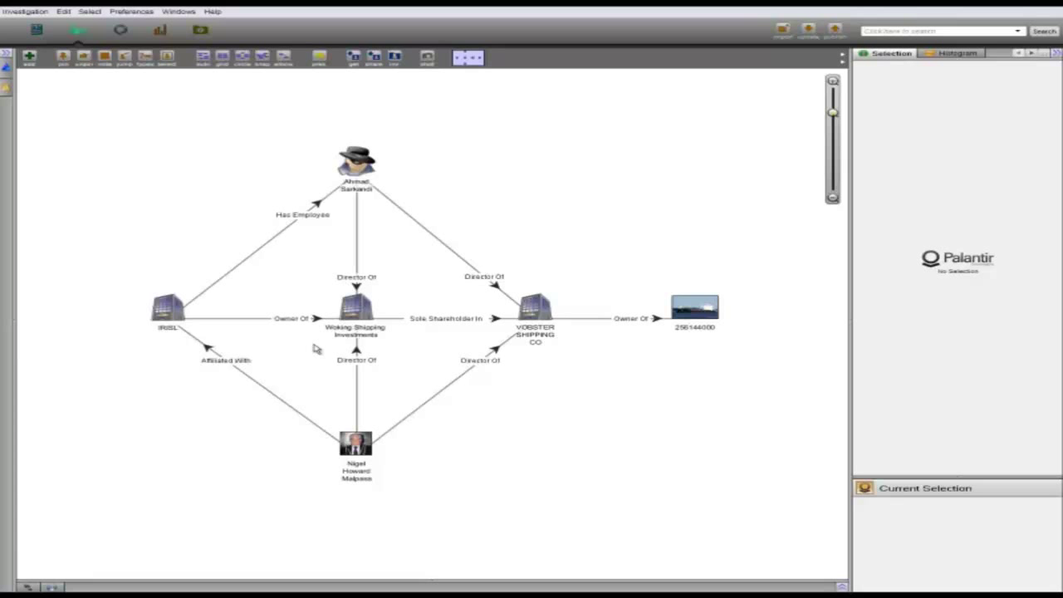
Step: Inspect Woking Shipping Investments, IRISL, and then vessel 256144000's properties in the Selection panel
{"action": "left_click", "coordinate": [330, 339]}
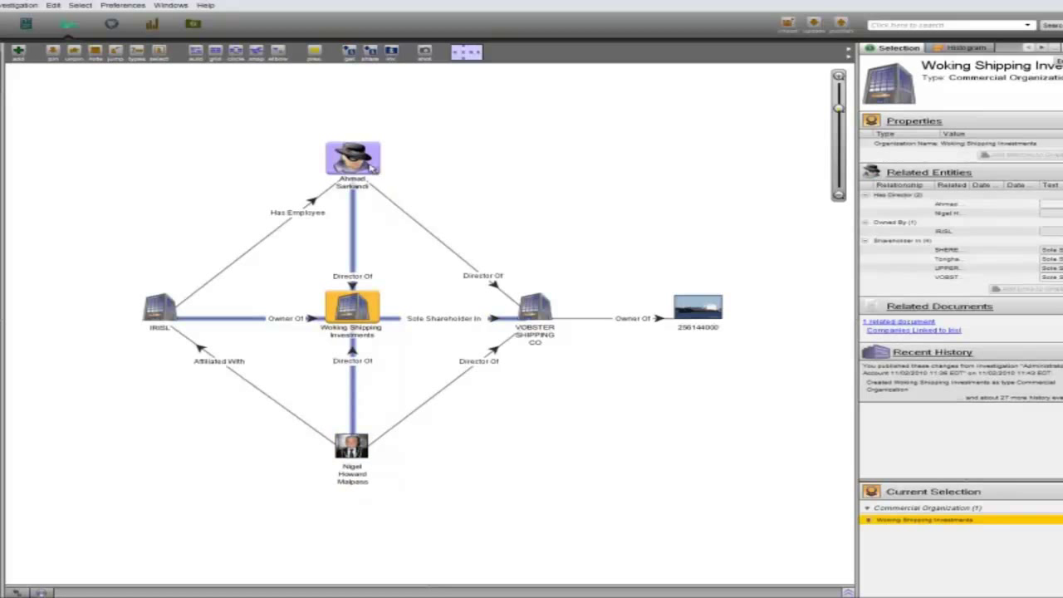
{"action": "left_click", "coordinate": [162, 311]}
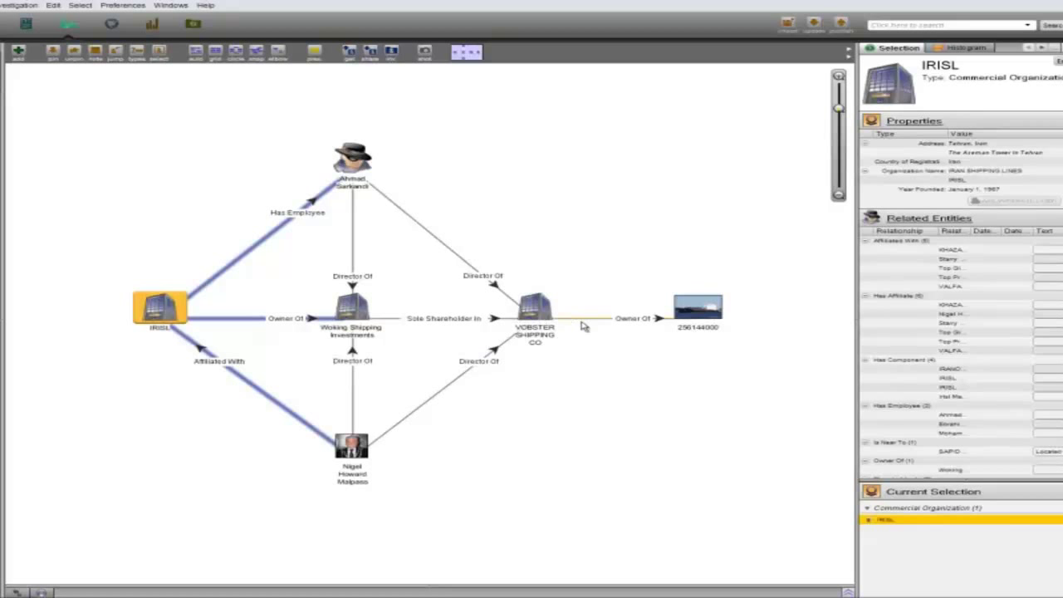
{"action": "left_click", "coordinate": [696, 313]}
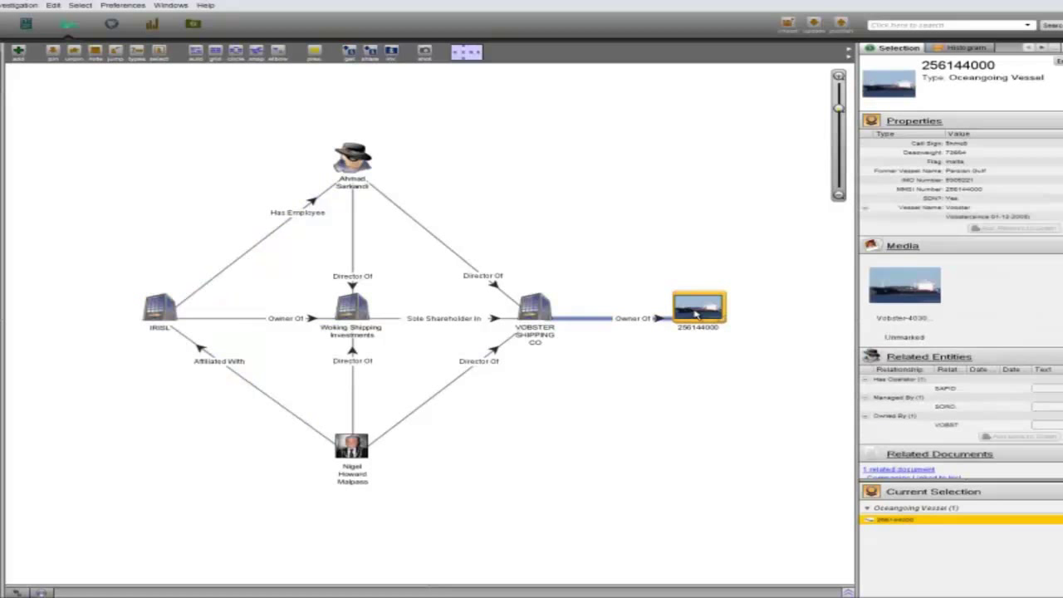
Step: Open vessel 256144000's full profile and check its Flag and SDN? properties
{"action": "double_click", "coordinate": [696, 313]}
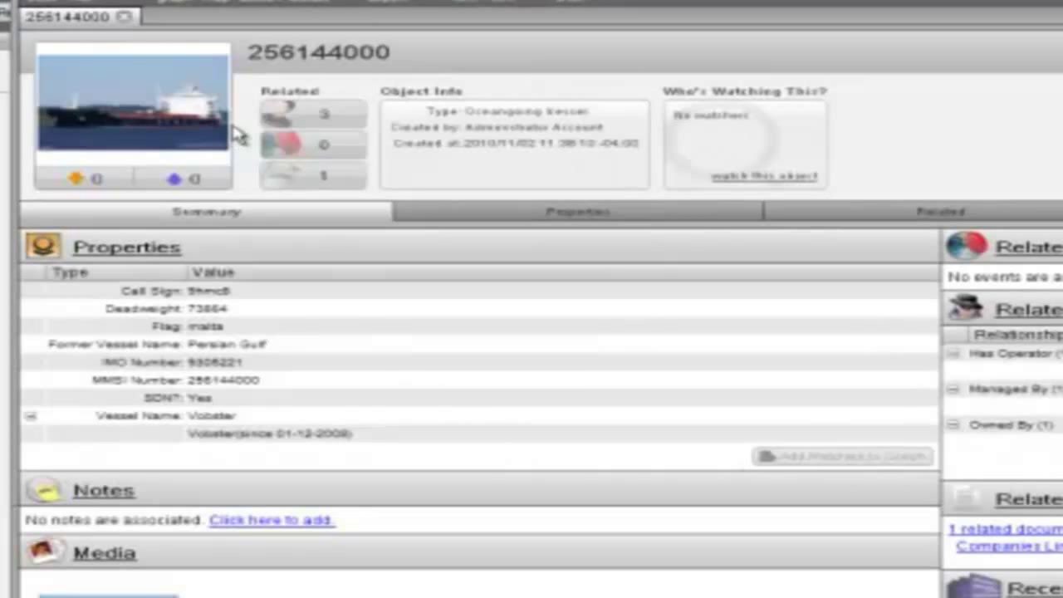
{"action": "left_click", "coordinate": [247, 330]}
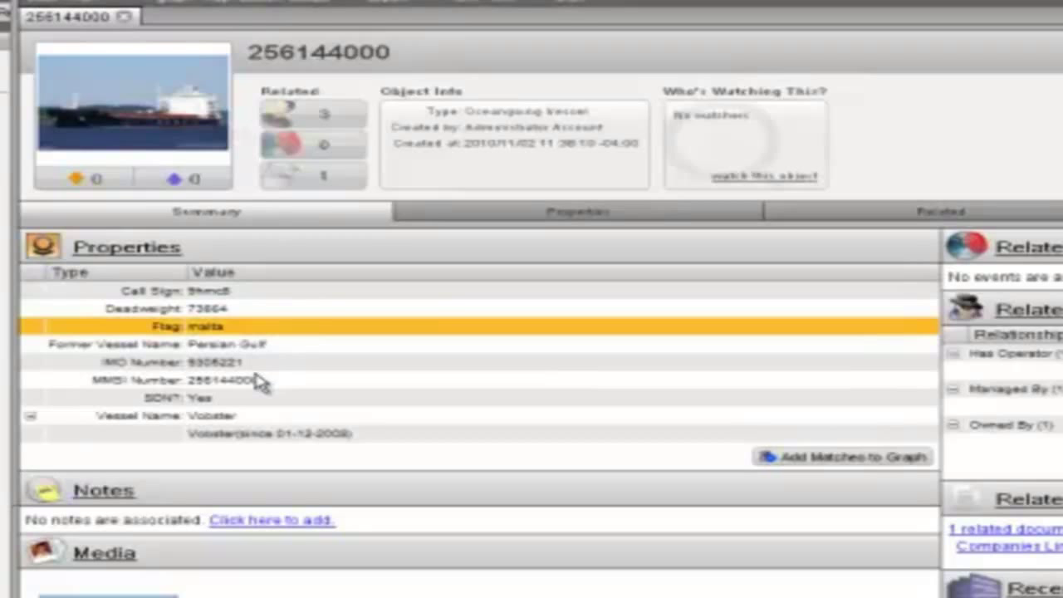
{"action": "left_click", "coordinate": [257, 402]}
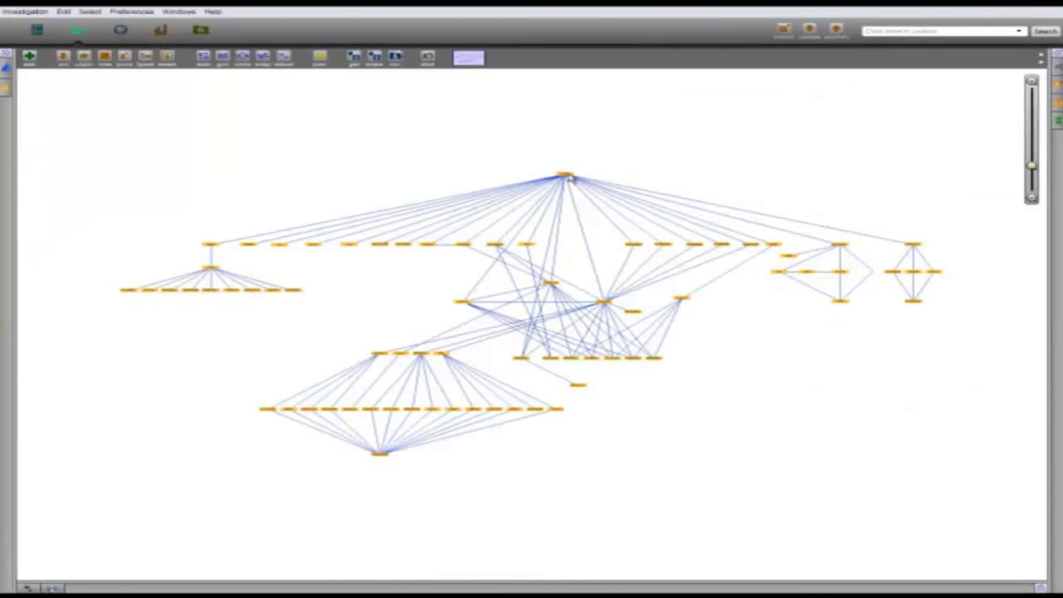
{"action": "mouse_move", "coordinate": [570, 177]}
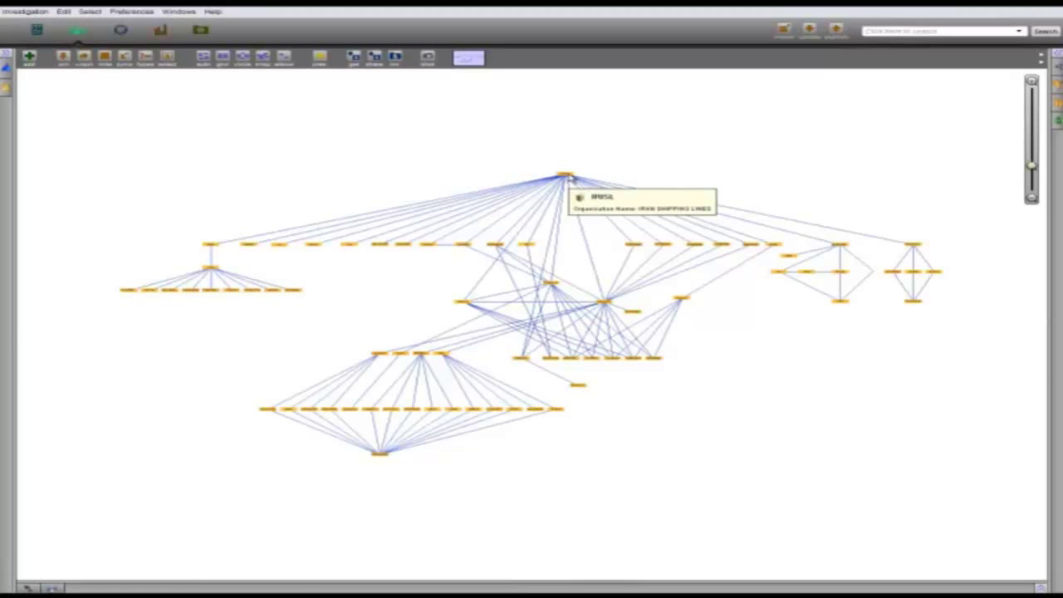
Step: Run the saved Ship Search around IRISL and add the found vessels to the graph
{"action": "left_click", "coordinate": [568, 176]}
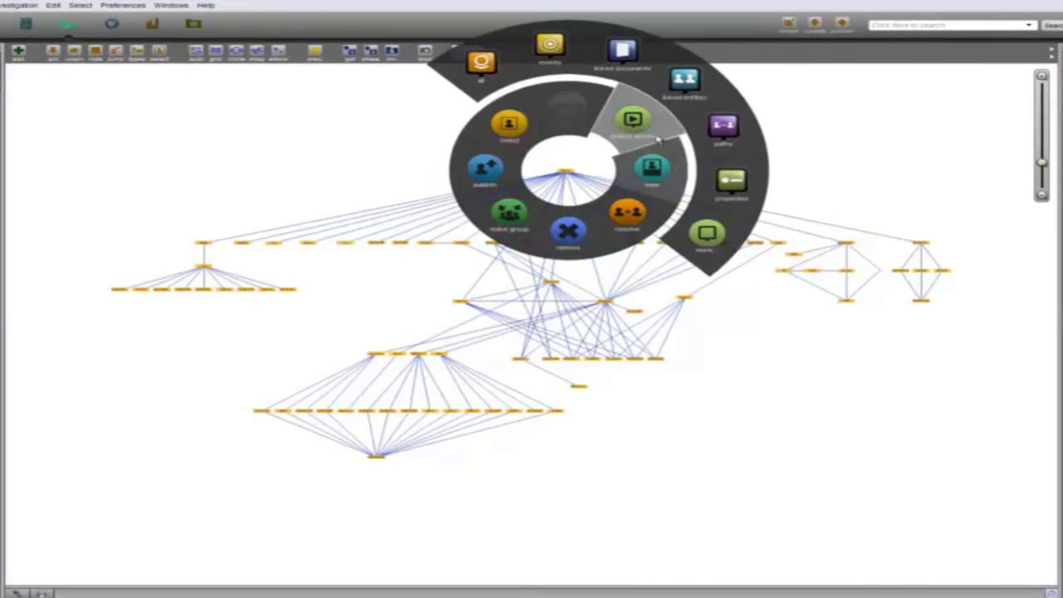
{"action": "left_click", "coordinate": [710, 232]}
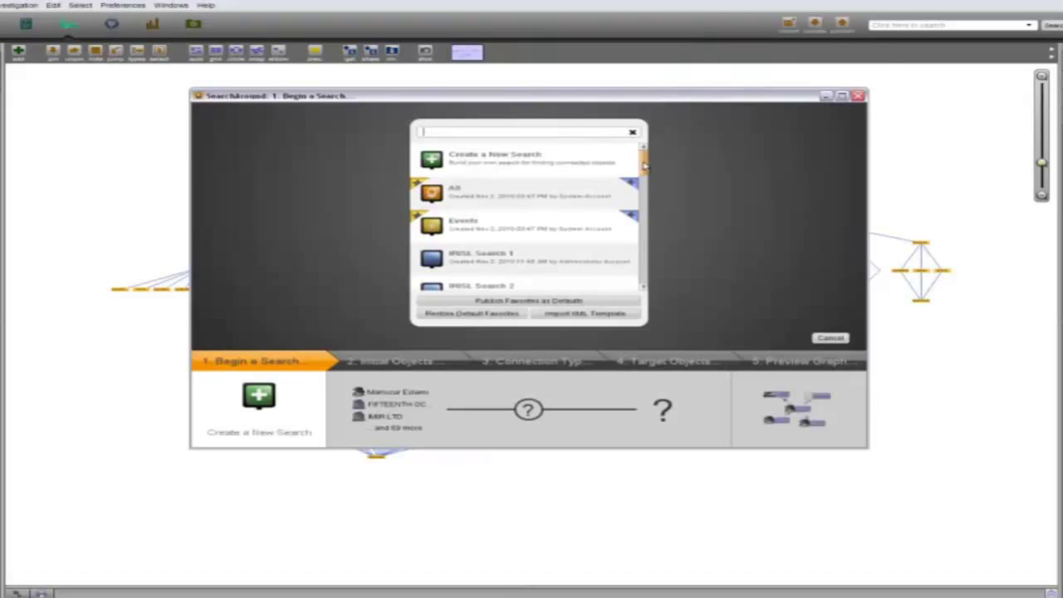
{"action": "scroll", "coordinate": [643, 271], "scroll_direction": "down", "scroll_amount": 5}
{"action": "left_click", "coordinate": [537, 277]}
{"action": "left_click", "coordinate": [538, 277]}
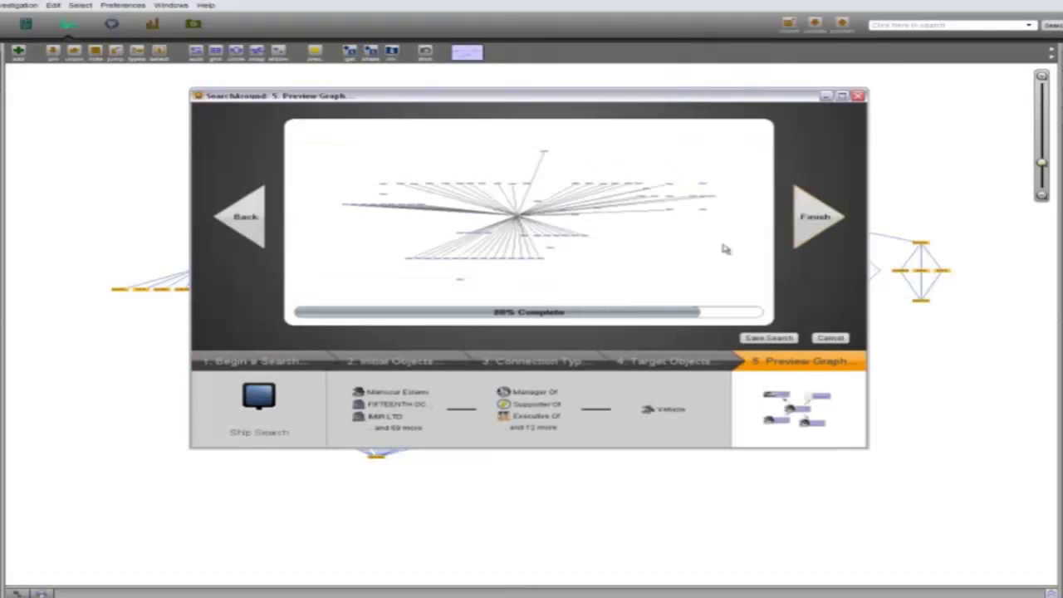
{"action": "left_click", "coordinate": [820, 222]}
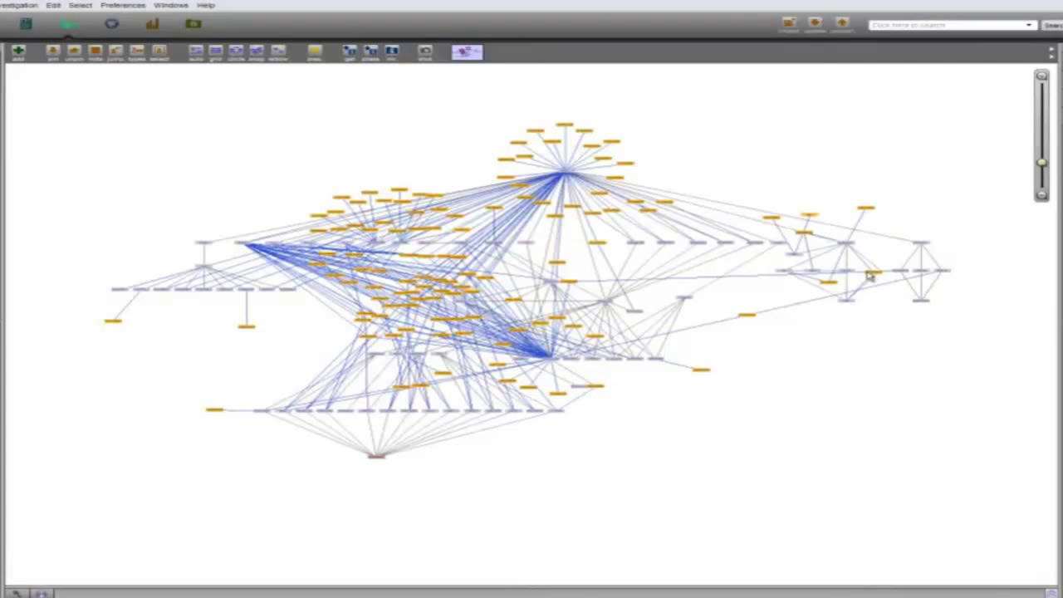
Step: Search around the vessels with the saved Ship Location search and add the results
{"action": "right_click", "coordinate": [871, 275]}
{"action": "left_click", "coordinate": [917, 237]}
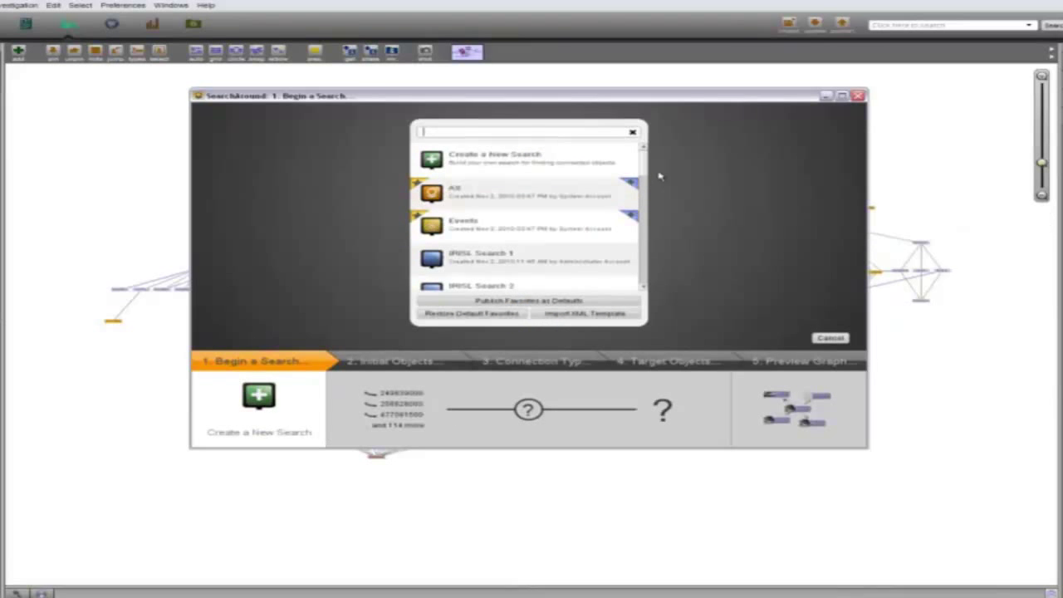
{"action": "left_click_drag", "start_coordinate": [642, 162], "coordinate": [644, 264]}
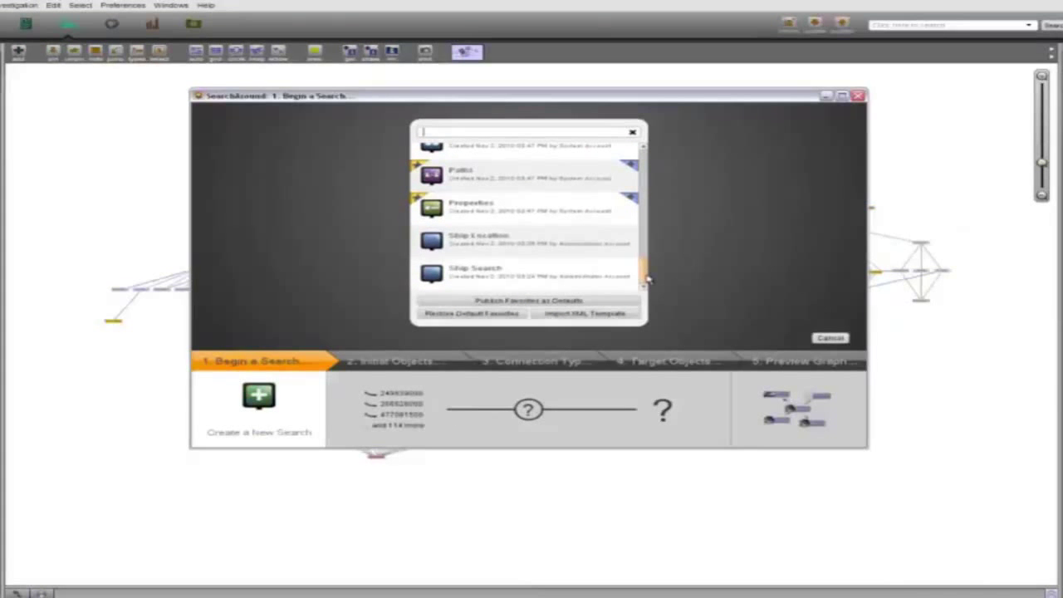
{"action": "left_click", "coordinate": [615, 241]}
{"action": "left_click", "coordinate": [814, 227]}
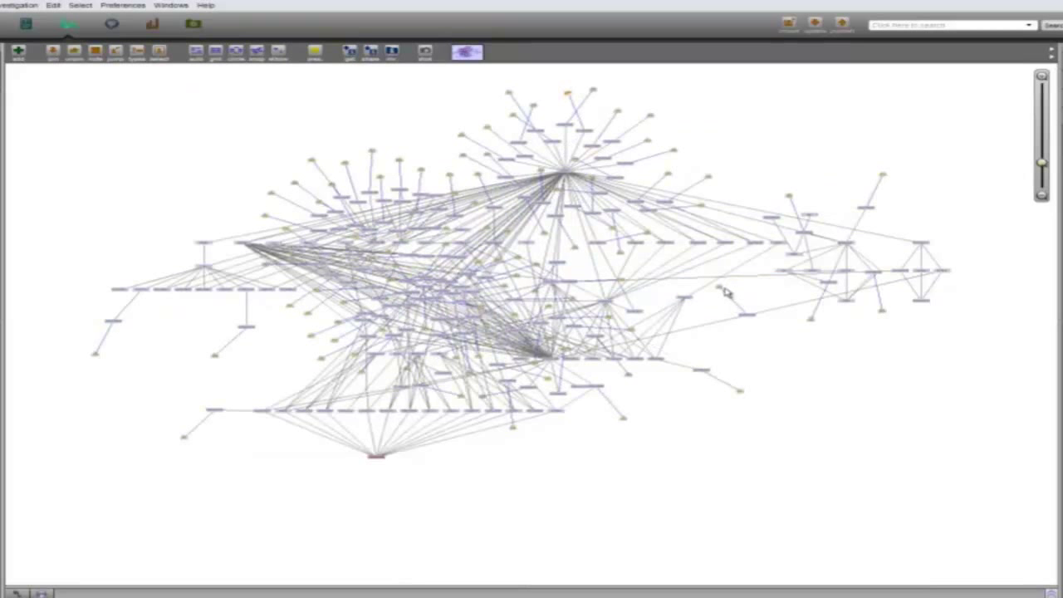
Step: Plot the vessels on the Map, zoom into the Arabian Sea, pan to East Asia, and toggle property labels
{"action": "left_click", "coordinate": [113, 25]}
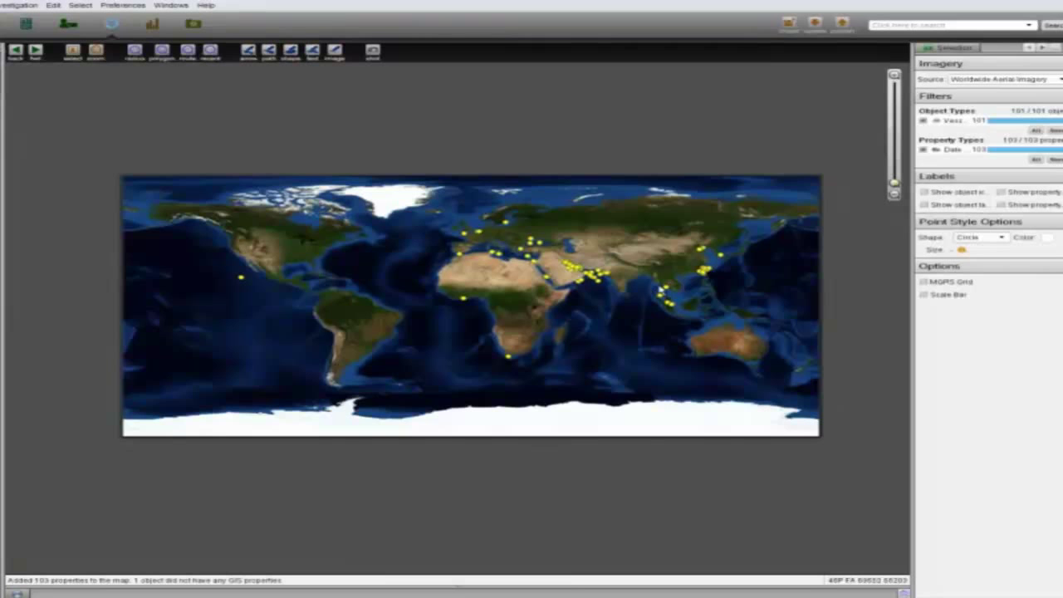
{"action": "left_click_drag", "start_coordinate": [628, 296], "coordinate": [531, 243]}
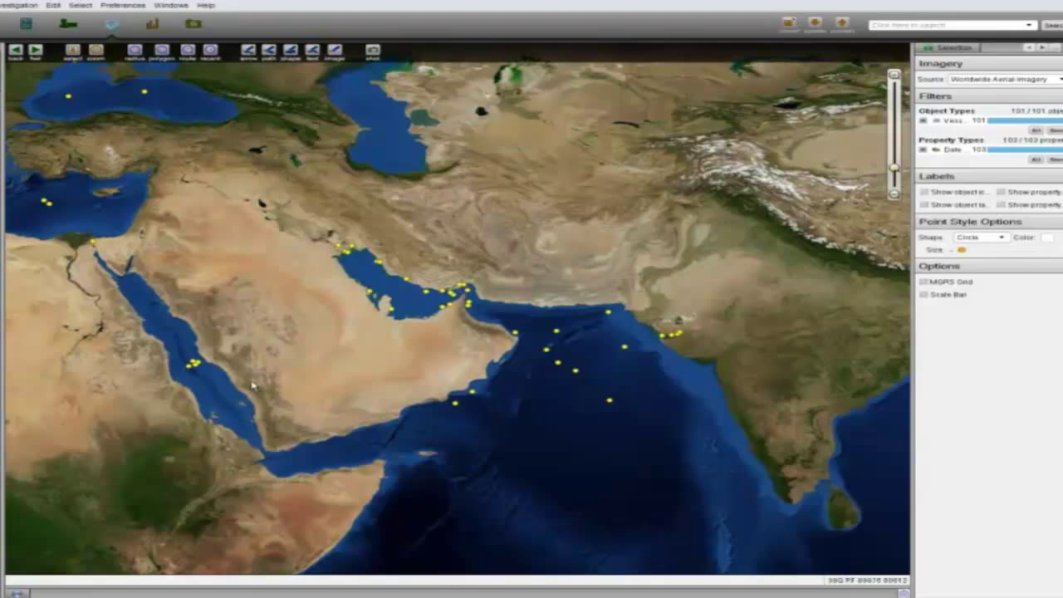
{"action": "left_click_drag", "start_coordinate": [766, 332], "coordinate": [141, 318]}
{"action": "left_click_drag", "start_coordinate": [697, 301], "coordinate": [336, 303]}
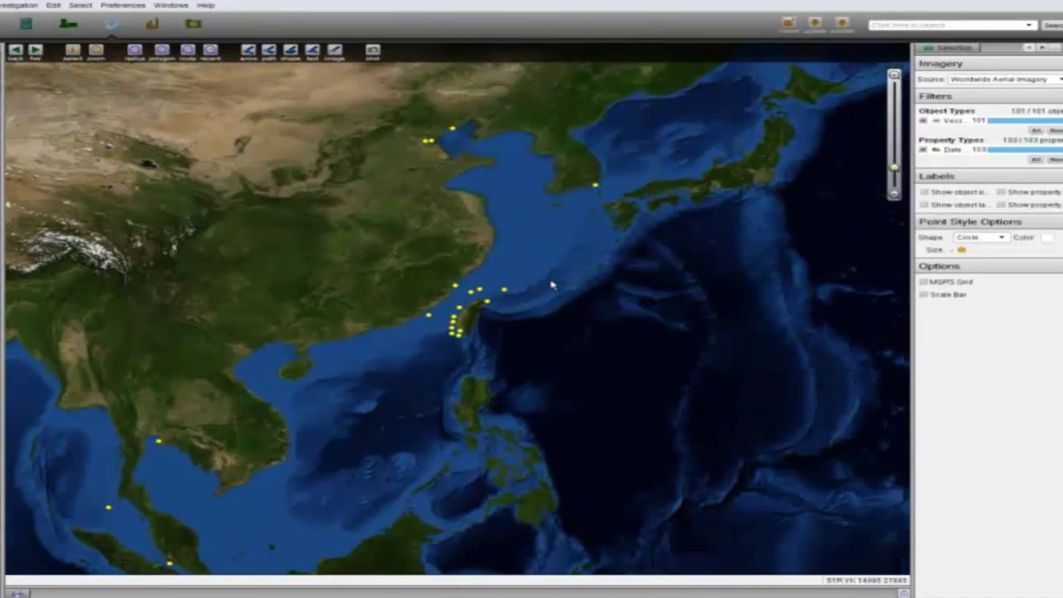
{"action": "left_click", "coordinate": [1004, 206]}
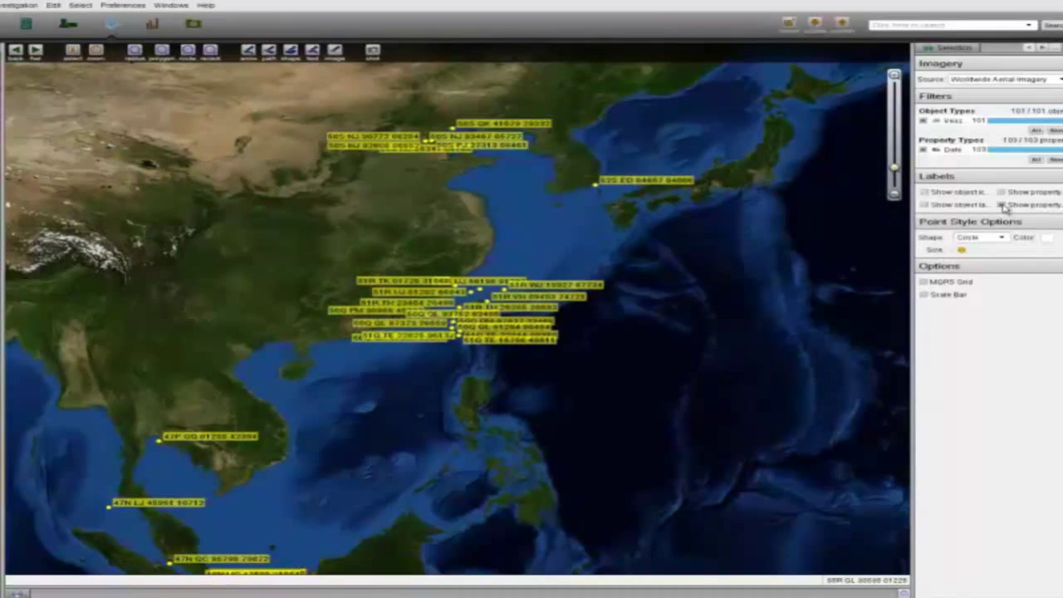
{"action": "left_click", "coordinate": [1003, 205]}
Step: Zoom out and centre the map on Europe, Africa and Asia
{"action": "scroll", "coordinate": [329, 306], "scroll_direction": "down", "scroll_amount": 1}
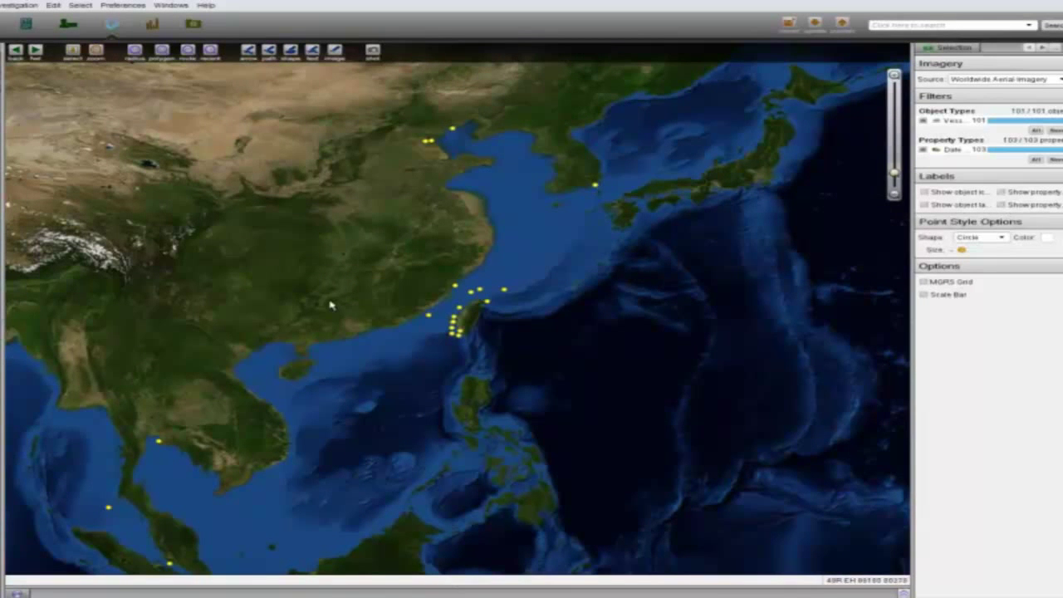
{"action": "scroll", "coordinate": [329, 307], "scroll_direction": "down", "scroll_amount": 1}
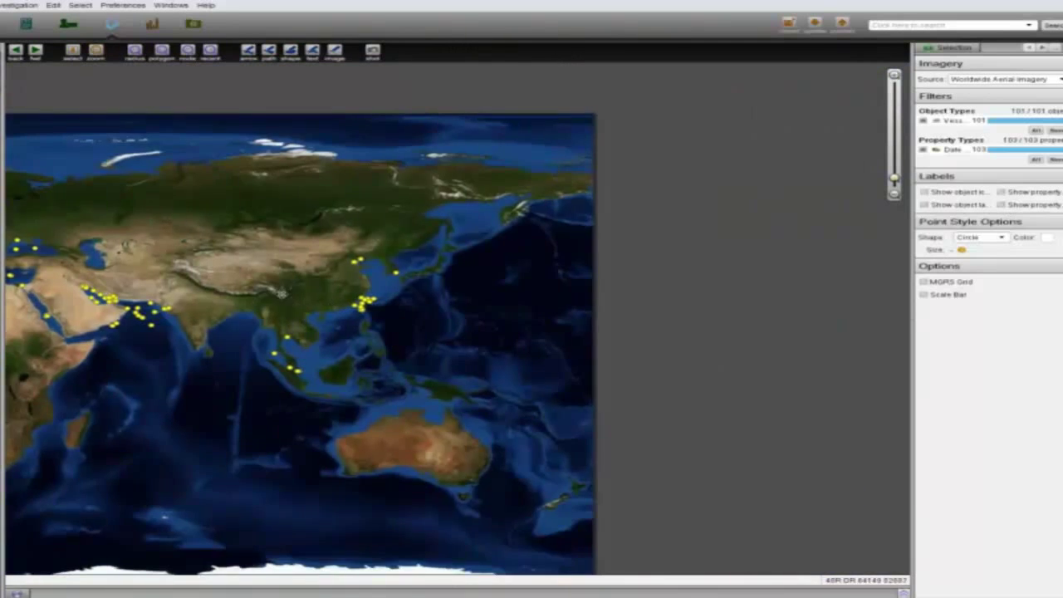
{"action": "scroll", "coordinate": [274, 299], "scroll_direction": "down", "scroll_amount": 1}
{"action": "left_click_drag", "start_coordinate": [93, 174], "coordinate": [278, 260]}
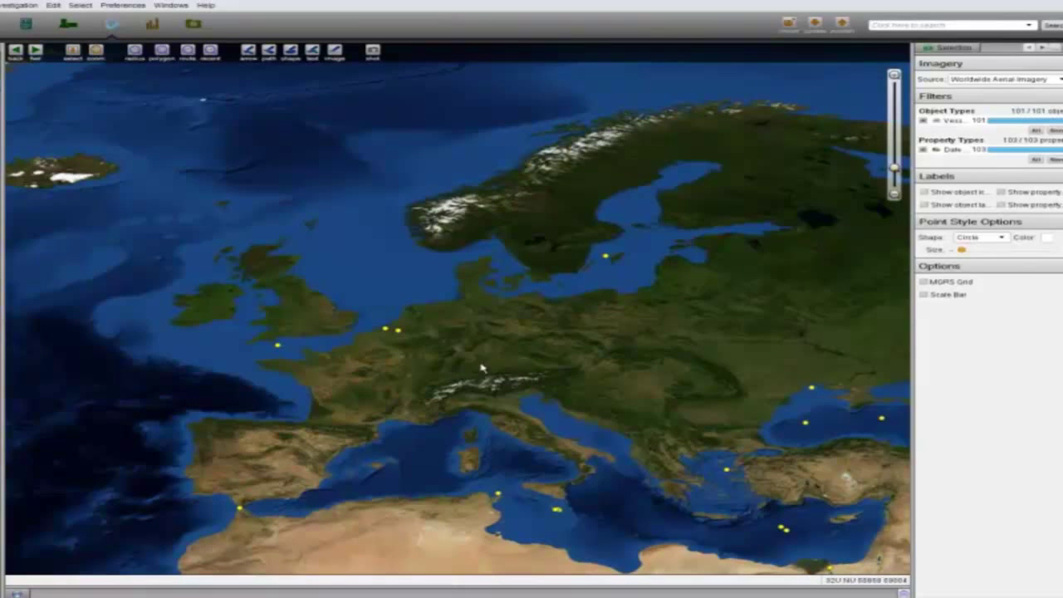
{"action": "scroll", "coordinate": [481, 367], "scroll_direction": "down", "scroll_amount": 3}
{"action": "scroll", "coordinate": [493, 502], "scroll_direction": "down", "scroll_amount": 3}
{"action": "left_click_drag", "start_coordinate": [494, 501], "coordinate": [214, 359]}
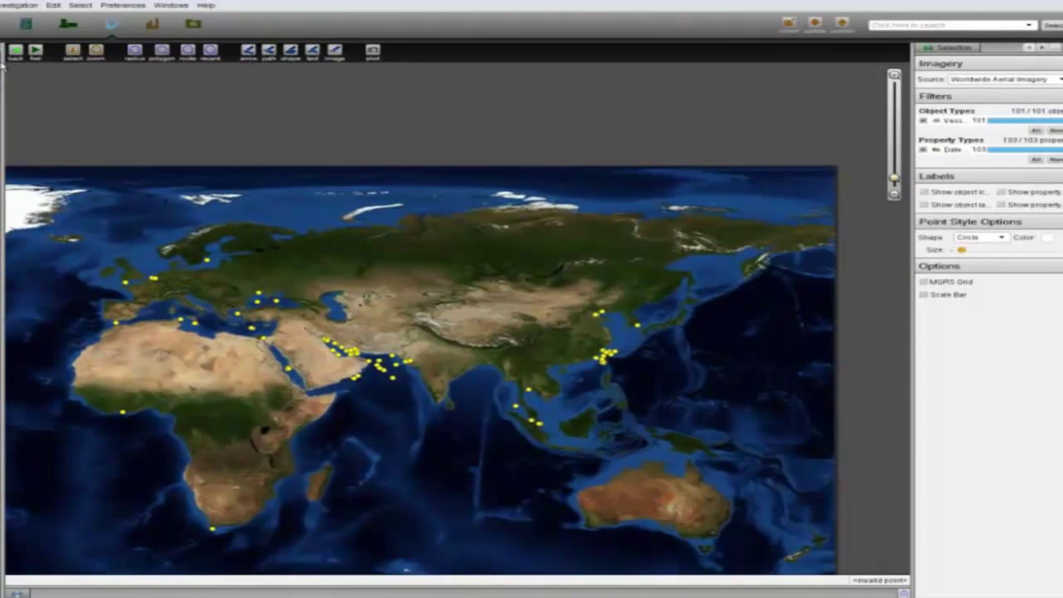
Step: Overlay a heatmap of vessel locations on the map and zoom in
{"action": "left_click", "coordinate": [3, 71]}
{"action": "left_click", "coordinate": [170, 66]}
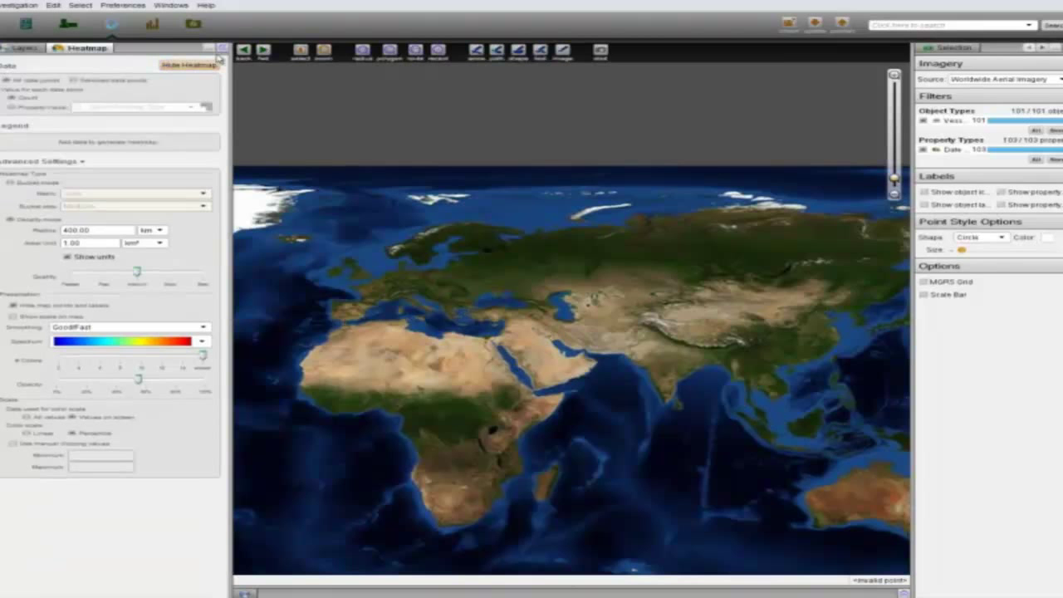
{"action": "left_click", "coordinate": [222, 48]}
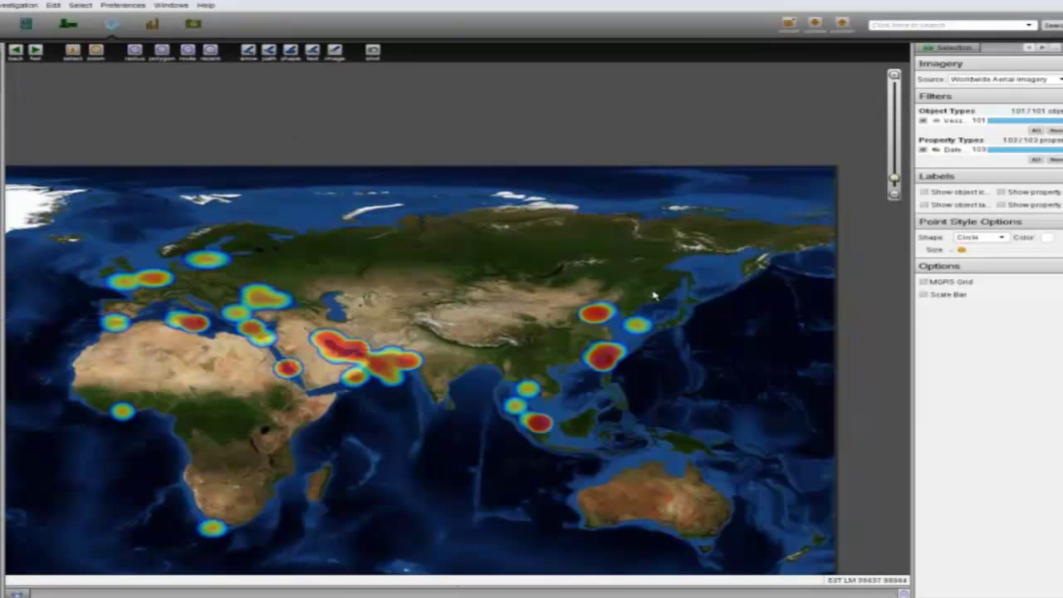
{"action": "scroll", "coordinate": [604, 365], "scroll_direction": "up", "scroll_amount": 3}
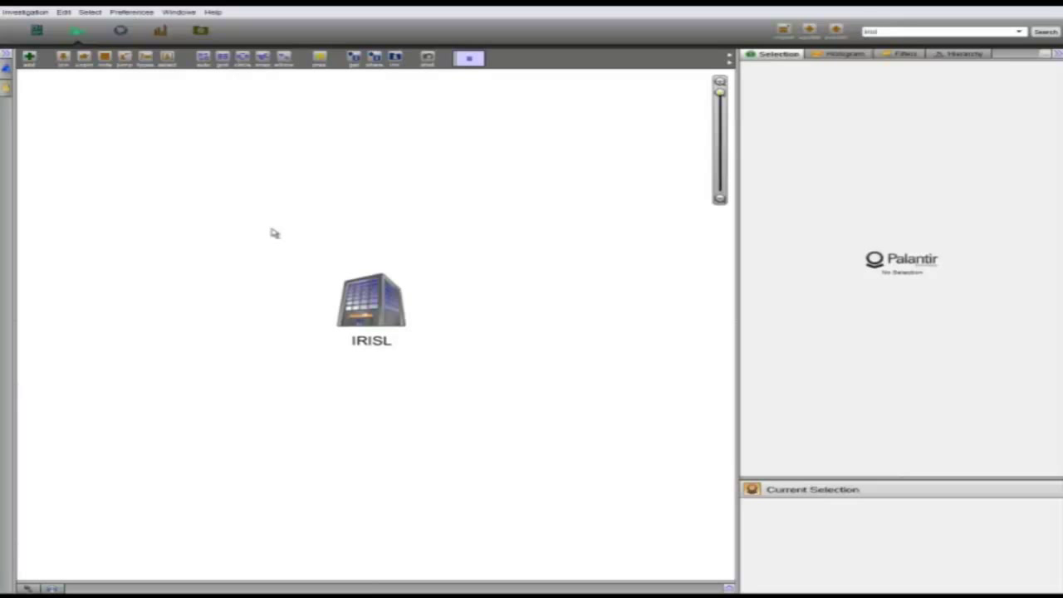
Step: Add IRISL's weapons-smuggling events, move 3 NOV 2009 left, and inspect OCT 2009
{"action": "left_click", "coordinate": [395, 354]}
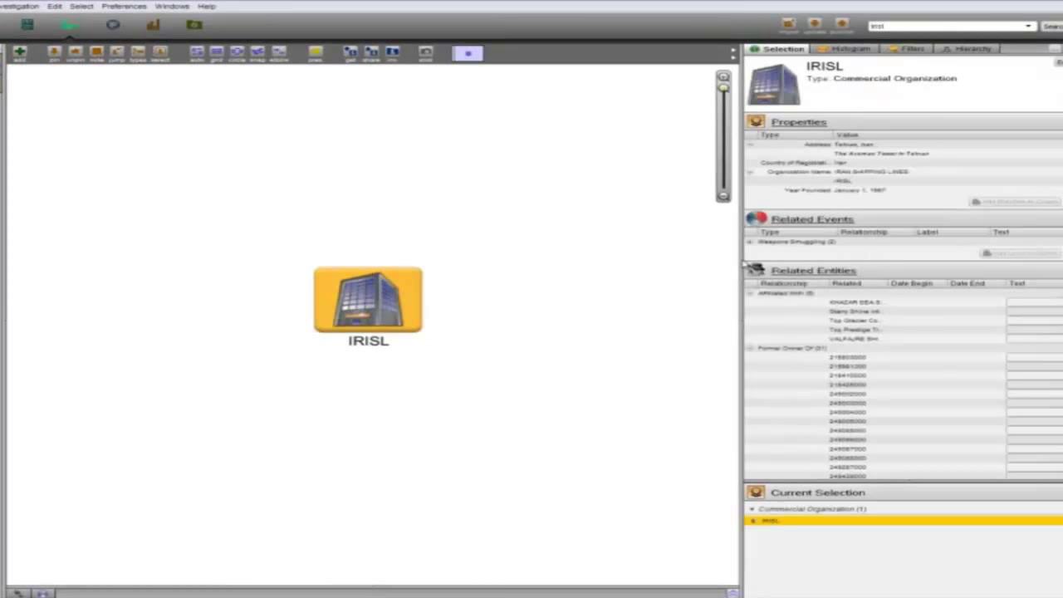
{"action": "left_click", "coordinate": [785, 243]}
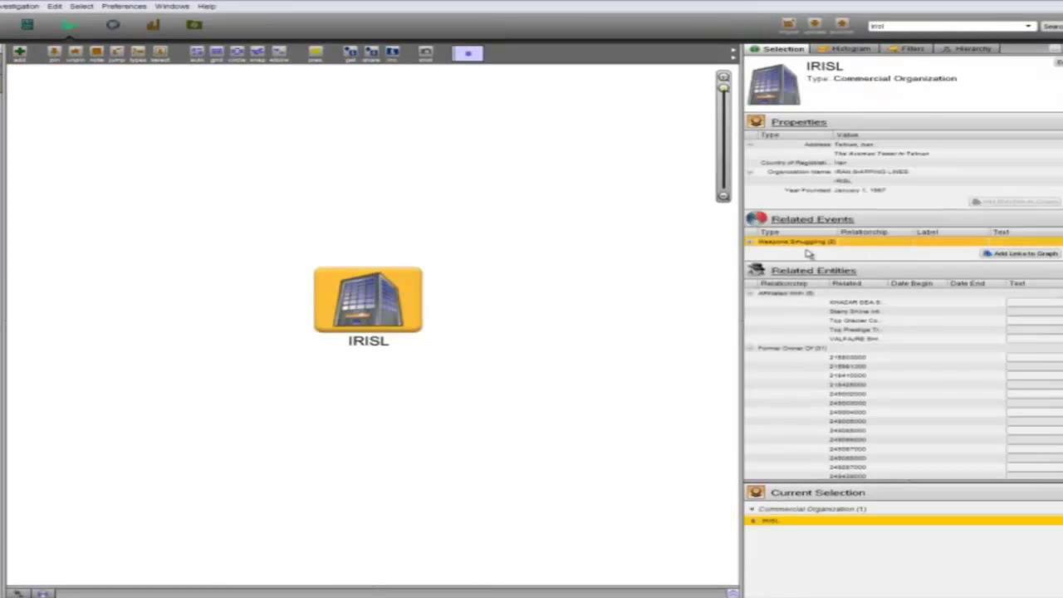
{"action": "left_click", "coordinate": [995, 253]}
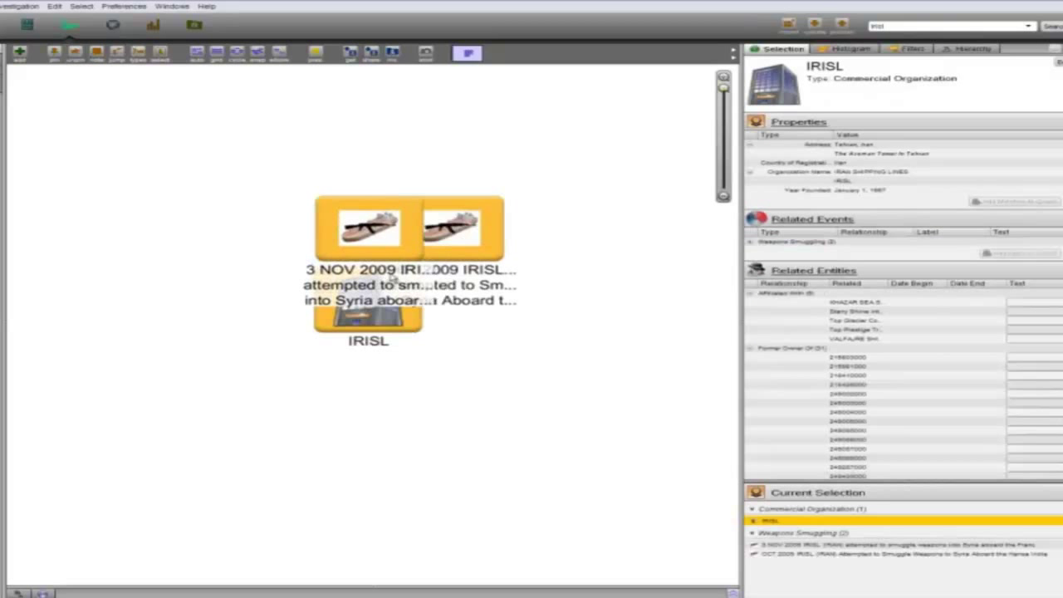
{"action": "left_click", "coordinate": [367, 175]}
{"action": "left_click_drag", "start_coordinate": [368, 174], "coordinate": [183, 170]}
{"action": "left_click", "coordinate": [535, 192]}
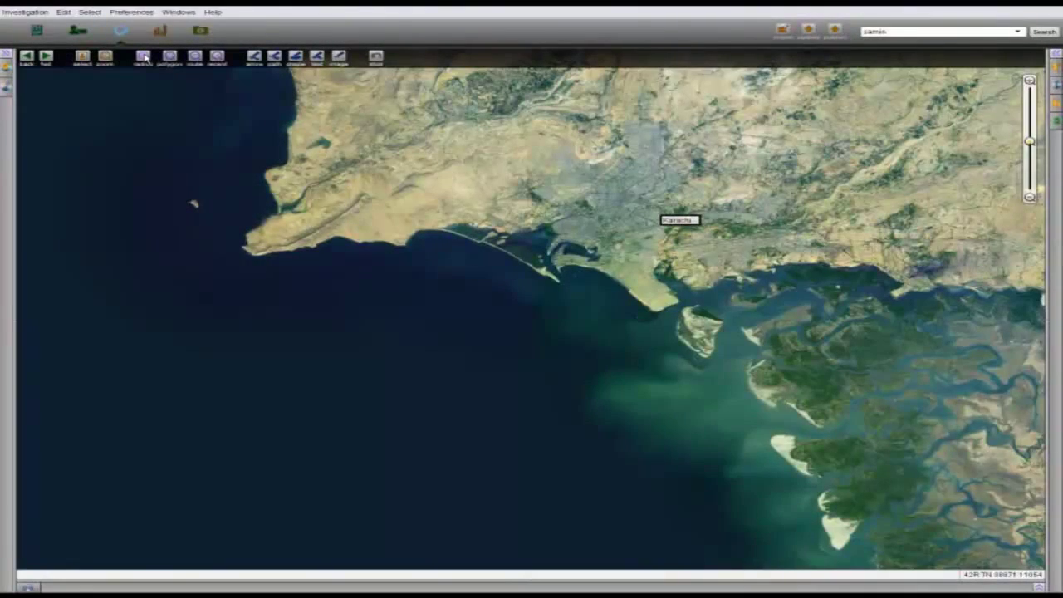
Step: Run a ~58 km radius search off Karachi and send the 28 found vessels to the graph
{"action": "left_click", "coordinate": [143, 56]}
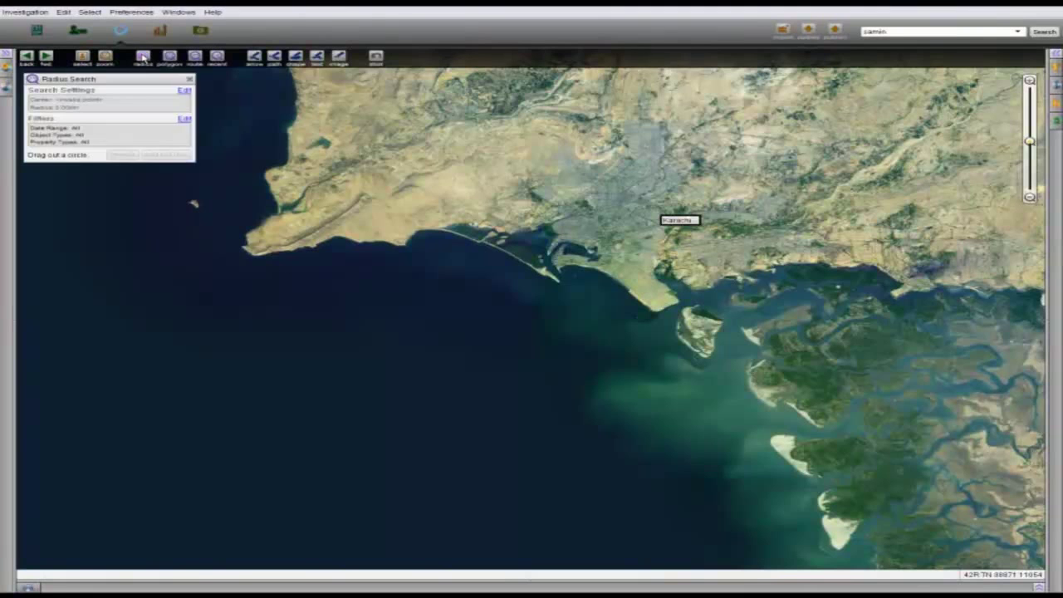
{"action": "left_click", "coordinate": [564, 270]}
{"action": "left_click_drag", "start_coordinate": [542, 289], "coordinate": [91, 456]}
{"action": "left_click", "coordinate": [133, 156]}
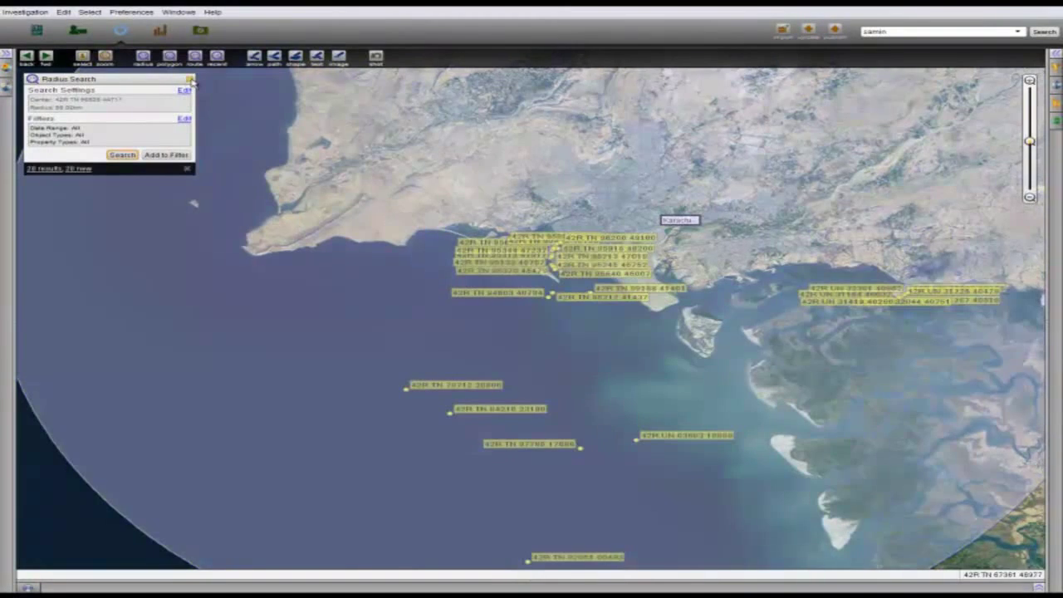
{"action": "left_click", "coordinate": [190, 80]}
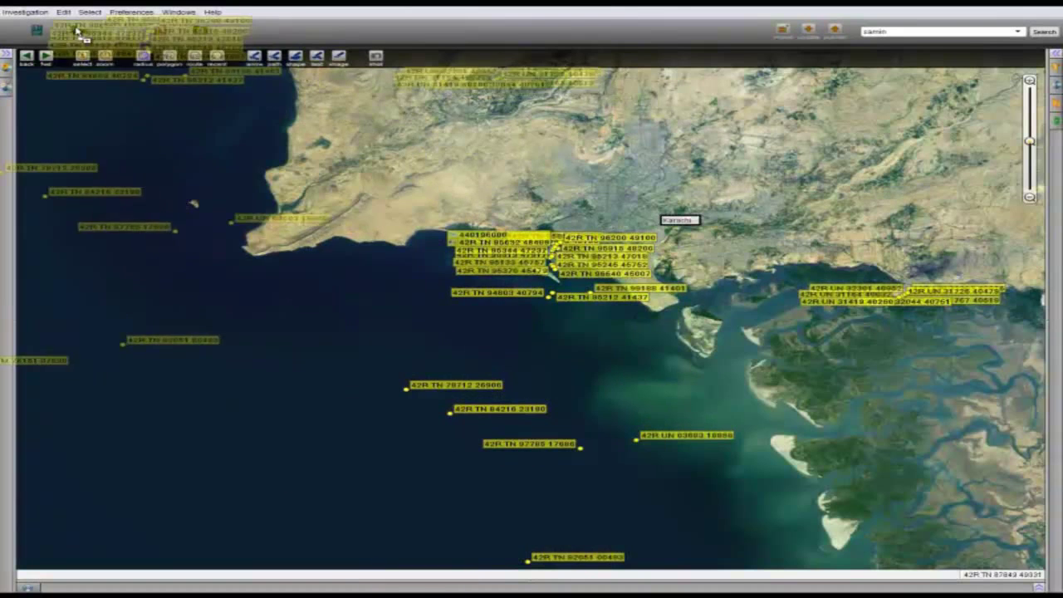
{"action": "left_click", "coordinate": [78, 30]}
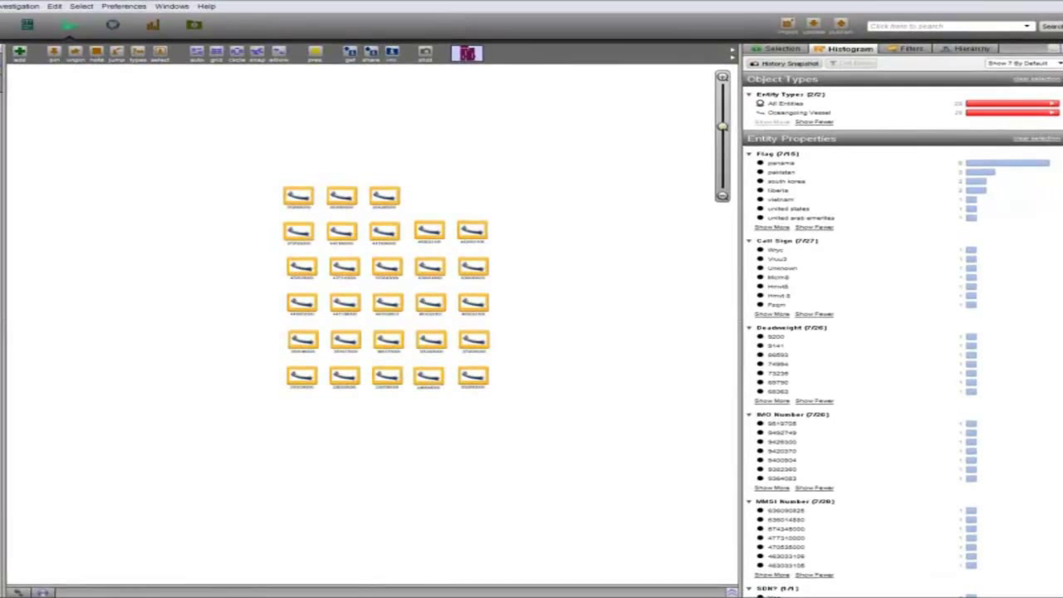
Step: Pick out the SDN-listed vessel Samin 1 and move it away from the other vessels
{"action": "scroll", "coordinate": [889, 451], "scroll_direction": "down", "scroll_amount": 3}
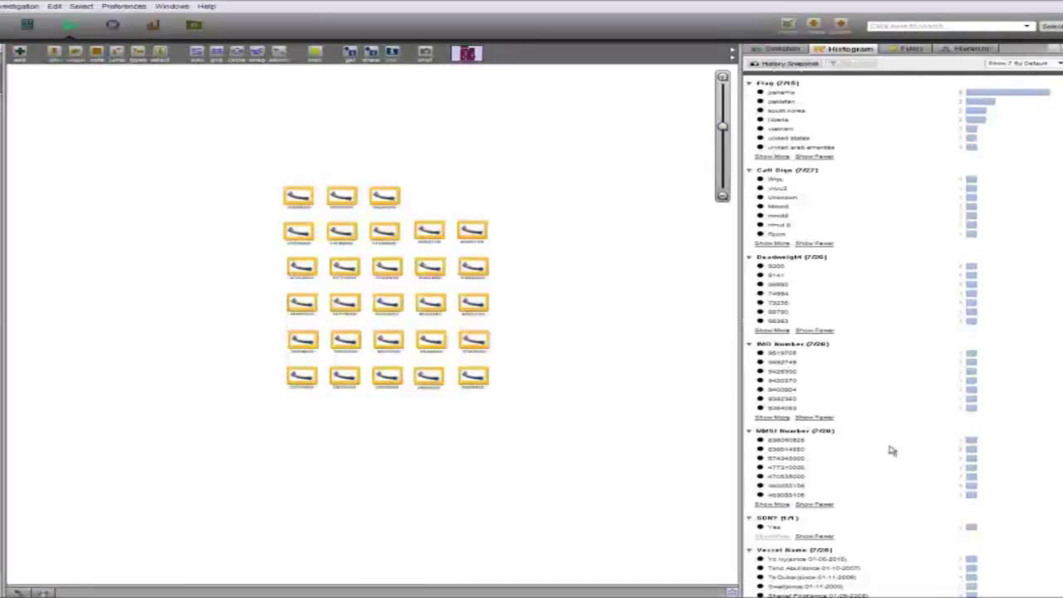
{"action": "left_click", "coordinate": [774, 527]}
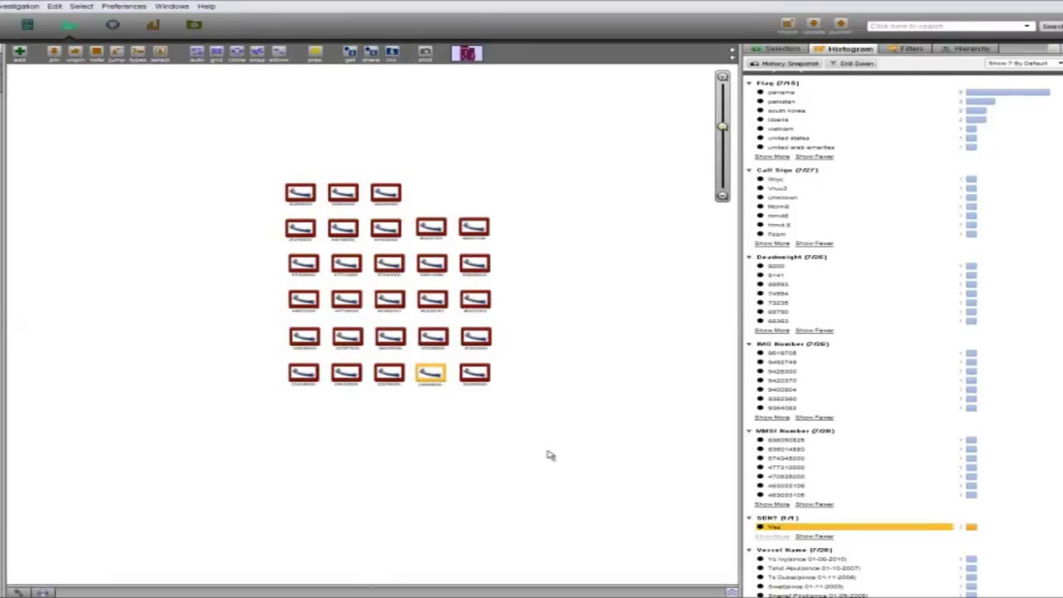
{"action": "left_click_drag", "start_coordinate": [407, 123], "coordinate": [365, 260]}
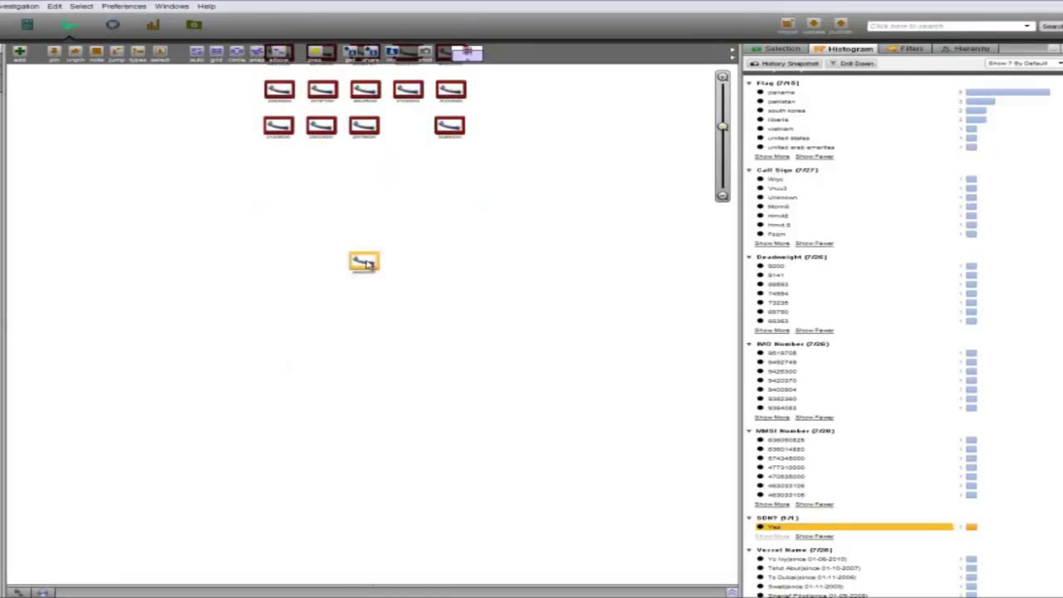
{"action": "left_click", "coordinate": [779, 48]}
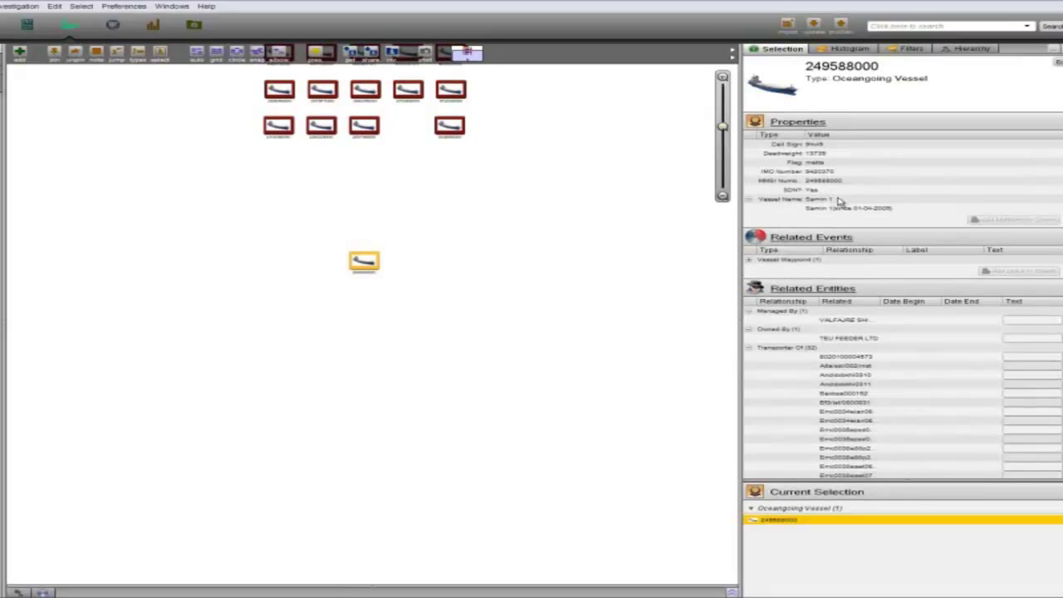
{"action": "left_click", "coordinate": [839, 202]}
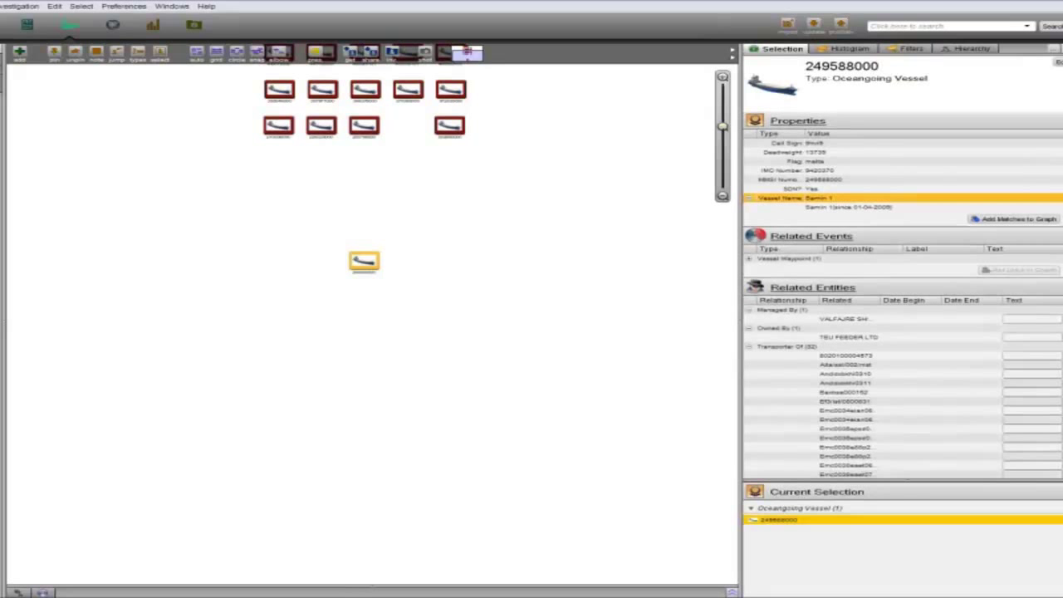
Step: Add Samin 1's Managed By, Owned By and Transporter Of cargo links to the graph
{"action": "scroll", "coordinate": [825, 218], "scroll_direction": "down", "scroll_amount": 5}
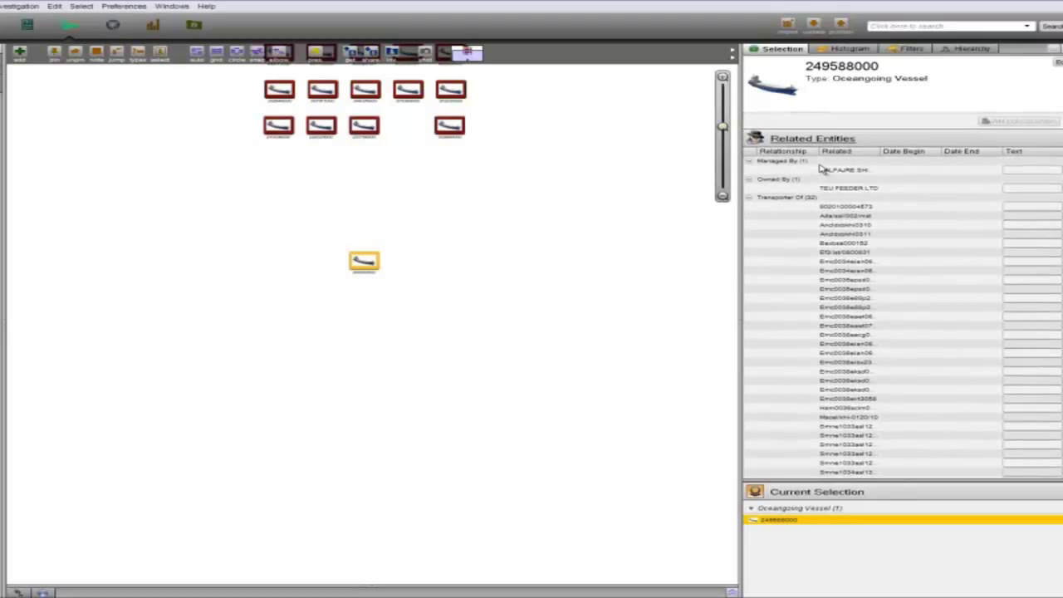
{"action": "left_click", "coordinate": [819, 168]}
{"action": "left_click", "coordinate": [807, 179], "text": "ctrl"}
{"action": "left_click", "coordinate": [807, 198], "text": "ctrl"}
{"action": "scroll", "coordinate": [897, 282], "scroll_direction": "down", "scroll_amount": 3}
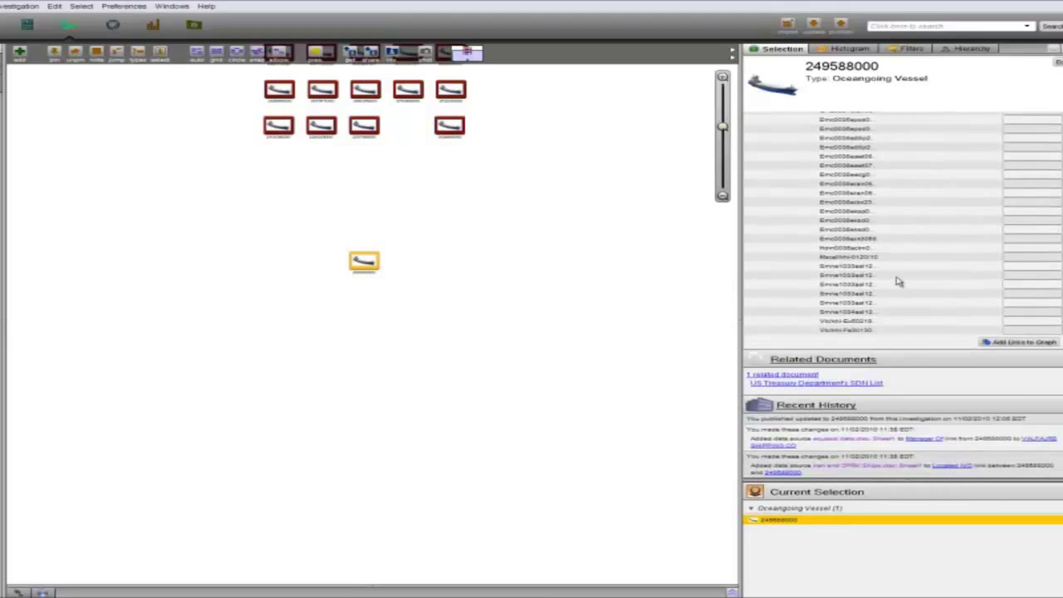
{"action": "left_click", "coordinate": [1021, 342]}
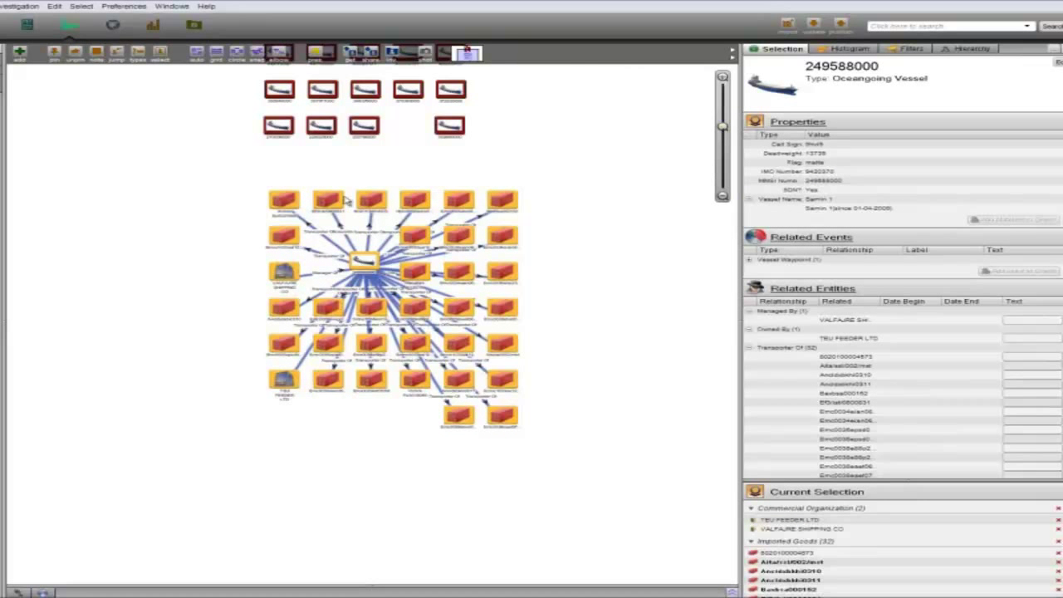
Step: Lay out cargo below the vessel, TEU FEEDER LTD to its left, VALFAJRE SHIPPING CO to its right
{"action": "left_click", "coordinate": [789, 519]}
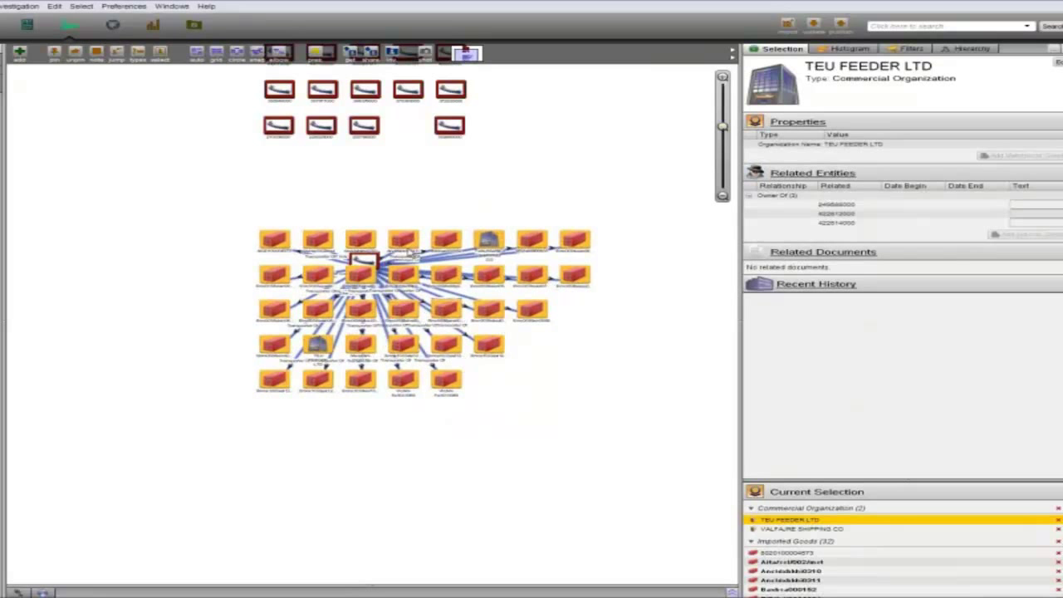
{"action": "left_click_drag", "start_coordinate": [409, 253], "coordinate": [414, 366]}
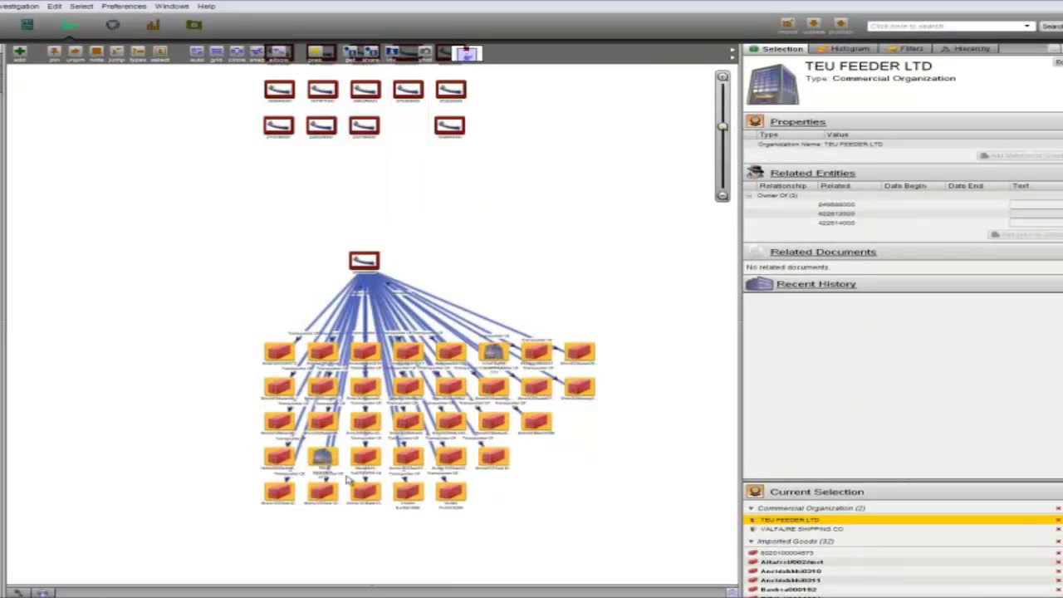
{"action": "left_click", "coordinate": [286, 546]}
{"action": "left_click_drag", "start_coordinate": [322, 457], "coordinate": [244, 261]}
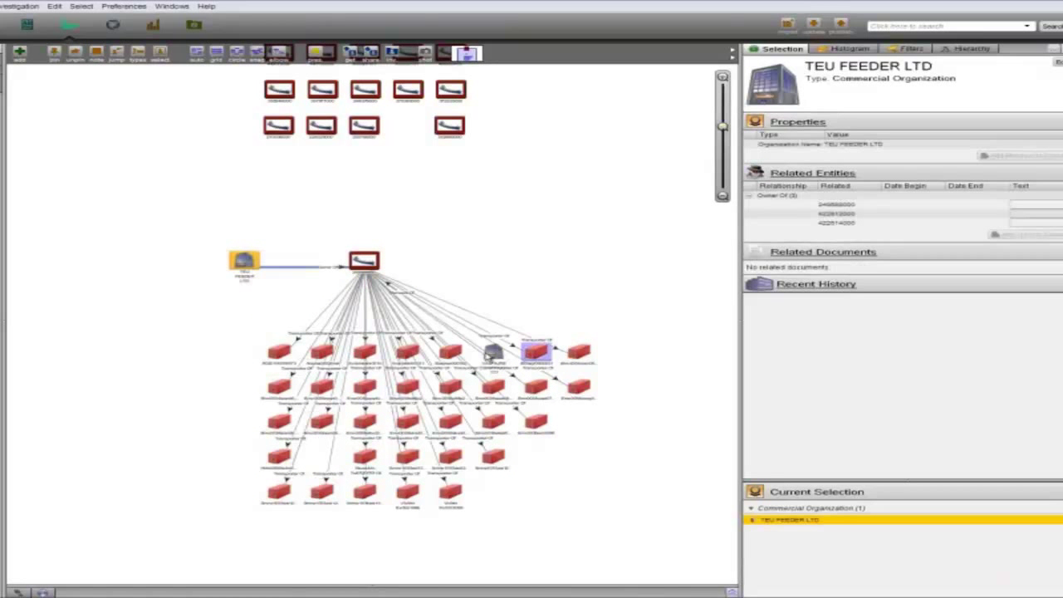
{"action": "left_click_drag", "start_coordinate": [493, 353], "coordinate": [504, 270]}
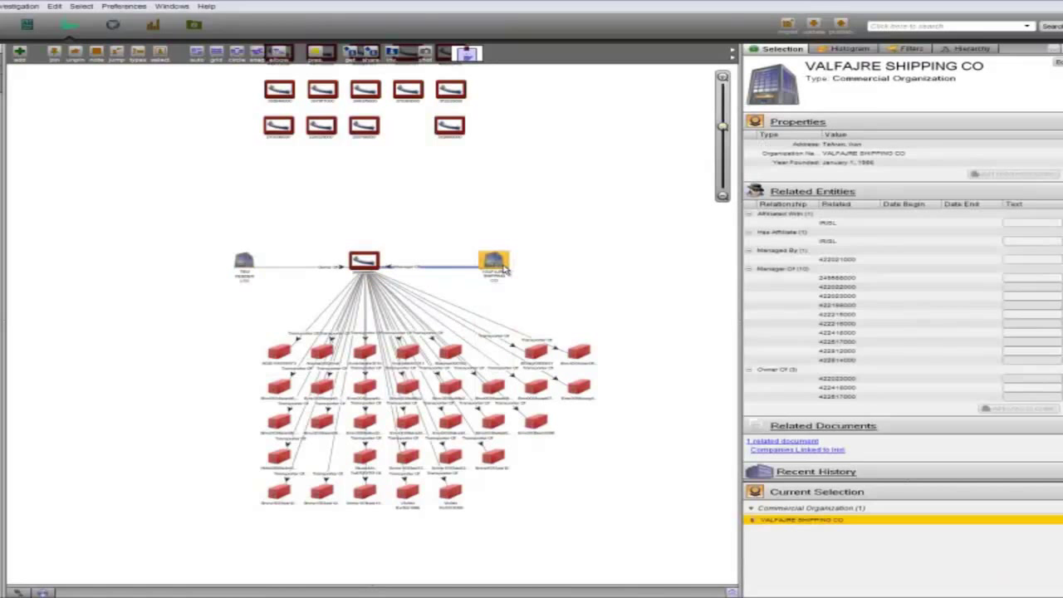
Step: Check VALFAJRE's Tehran address and IRISL affiliation, then histogram all 32 cargo nodes
{"action": "left_click", "coordinate": [880, 145]}
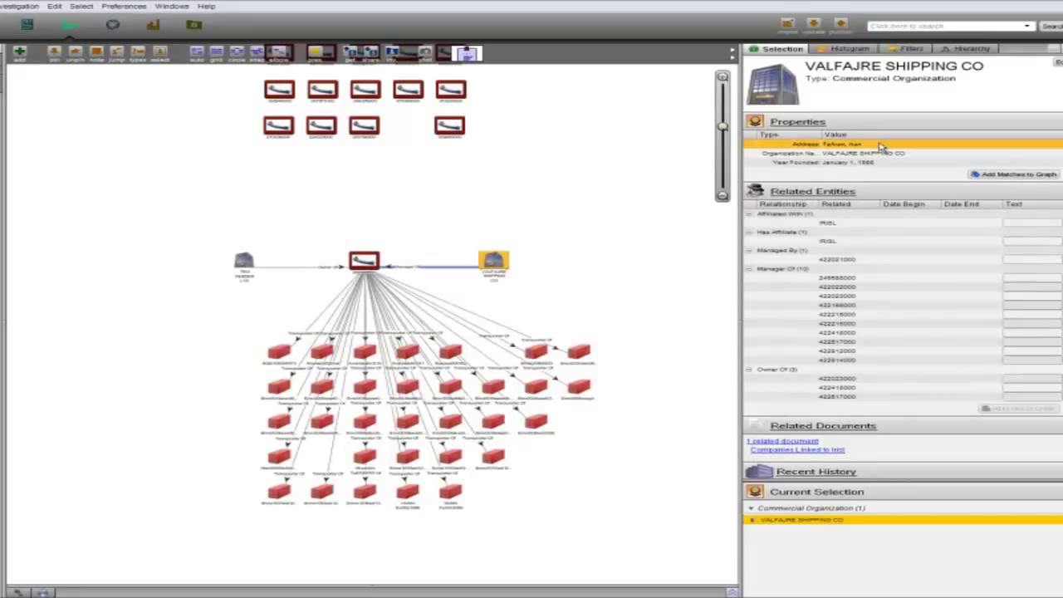
{"action": "left_click", "coordinate": [842, 225]}
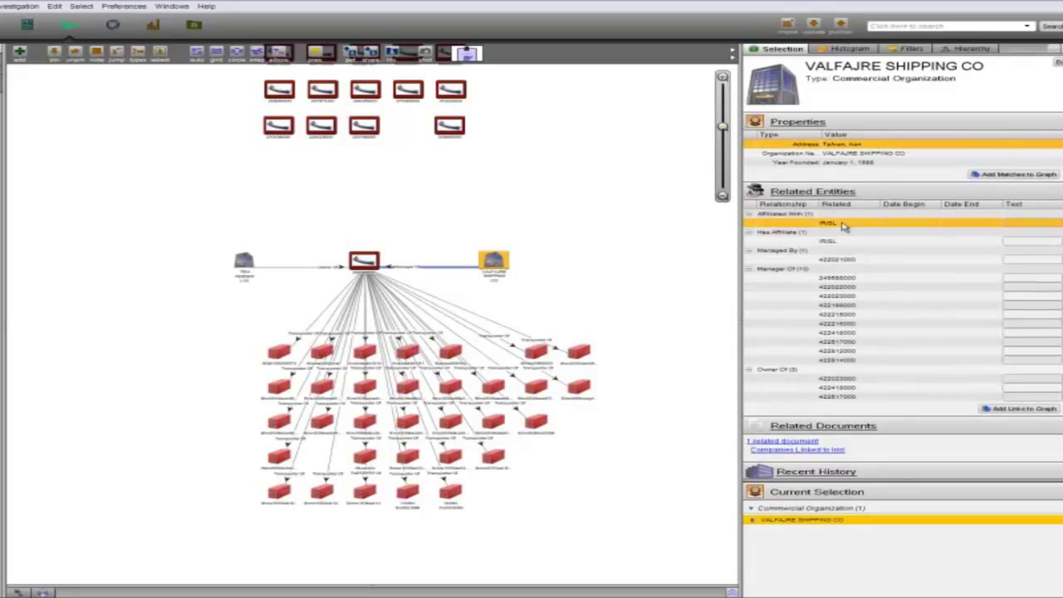
{"action": "left_click_drag", "start_coordinate": [202, 332], "coordinate": [605, 532]}
{"action": "left_click", "coordinate": [850, 50]}
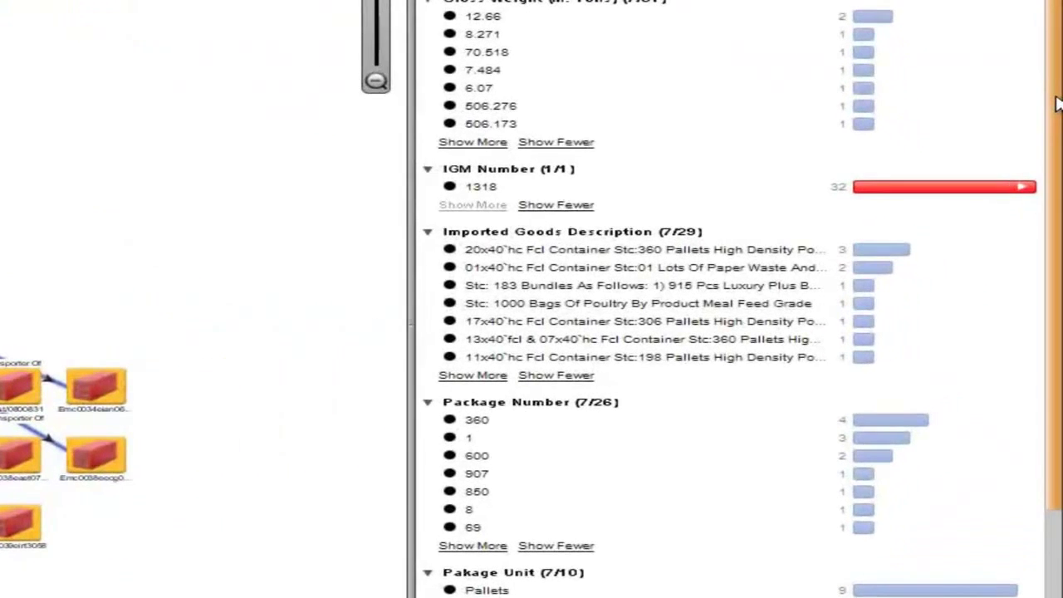
Step: Drill the cargo histogram down to shipments whose Port of Shipment is Asaluyeh, Iran
{"action": "left_click_drag", "start_coordinate": [1059, 216], "coordinate": [1061, 218]}
{"action": "left_click_drag", "start_coordinate": [1056, 126], "coordinate": [1056, 296]}
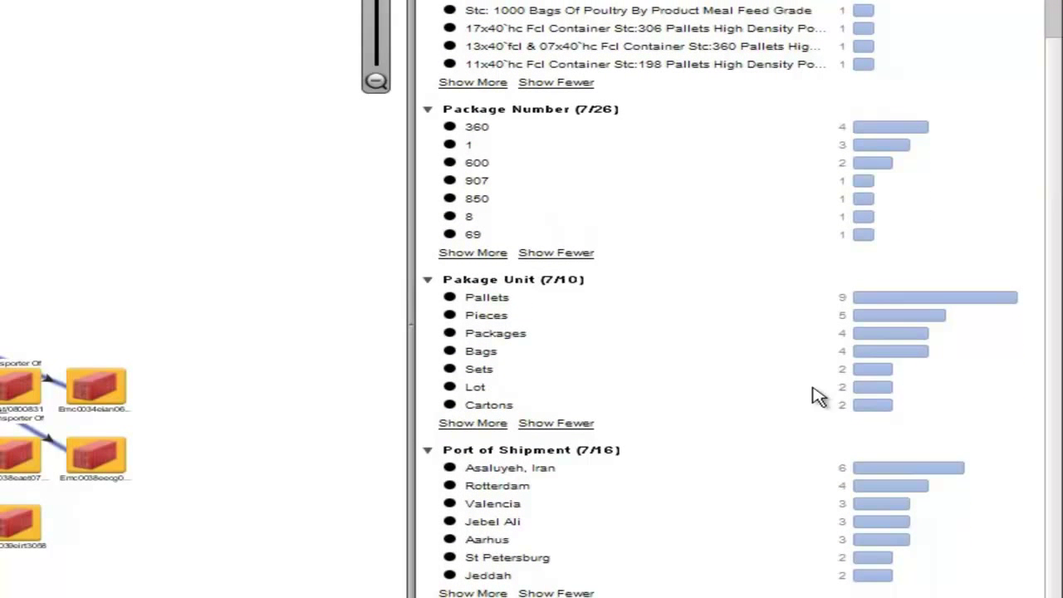
{"action": "left_click", "coordinate": [523, 472]}
{"action": "right_click", "coordinate": [523, 473]}
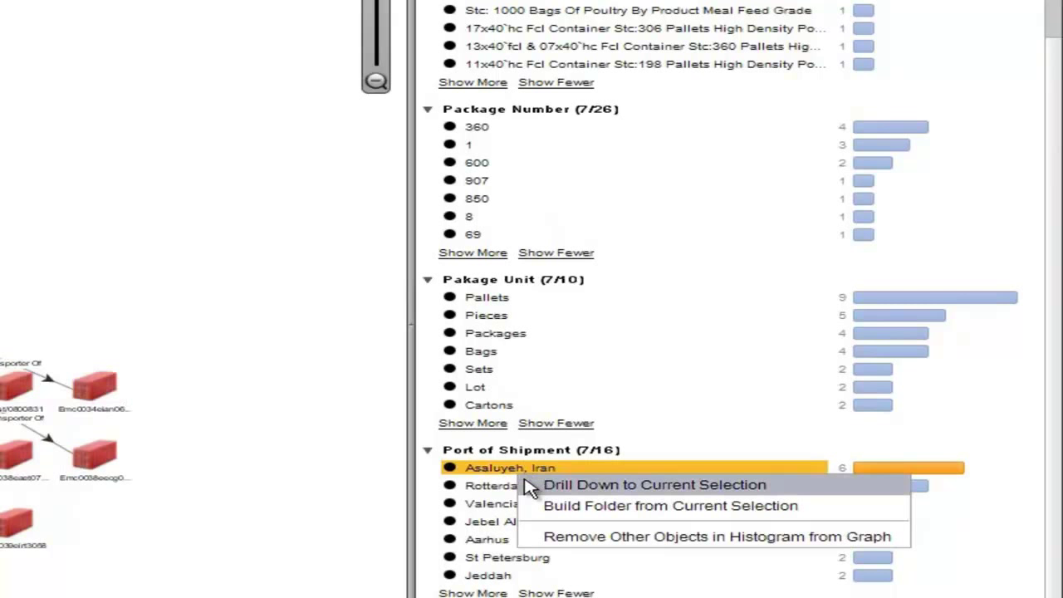
{"action": "left_click", "coordinate": [531, 485]}
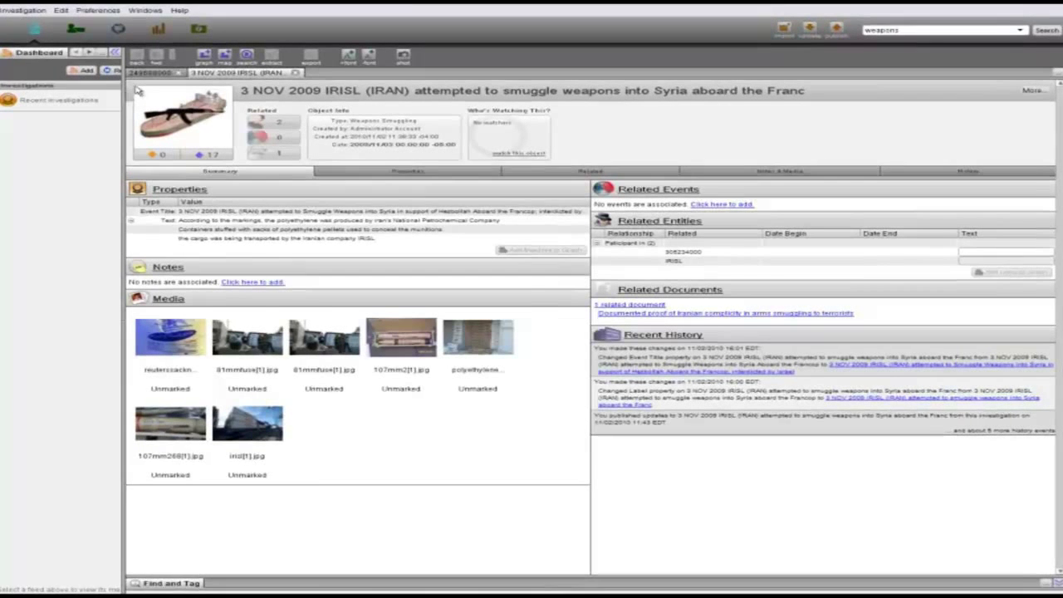
Step: Open the full record of vessel 249588000 (Samin 1) from the Object Explorer tabs
{"action": "left_click", "coordinate": [160, 74]}
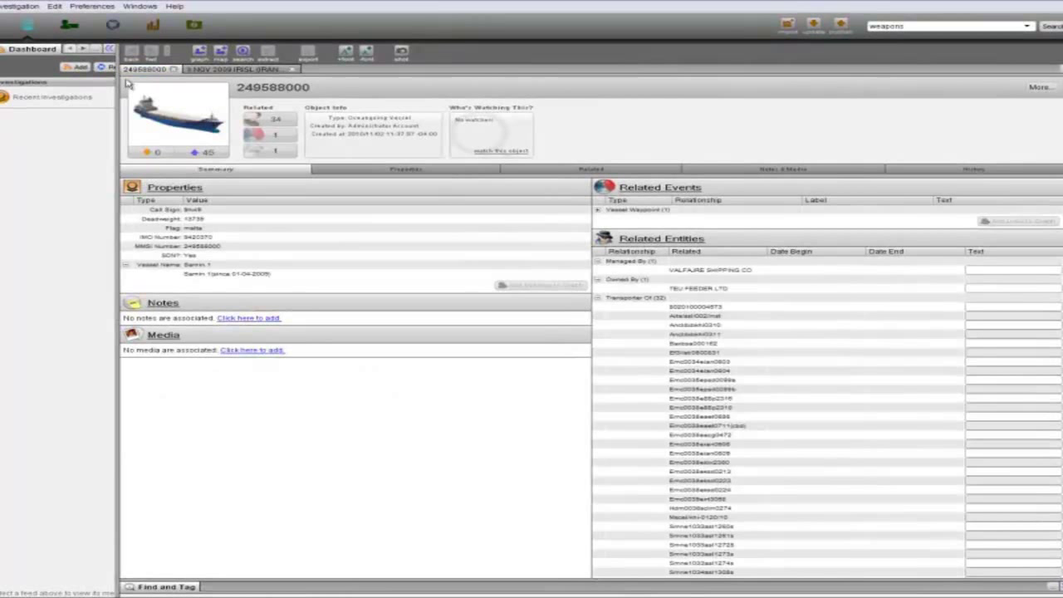